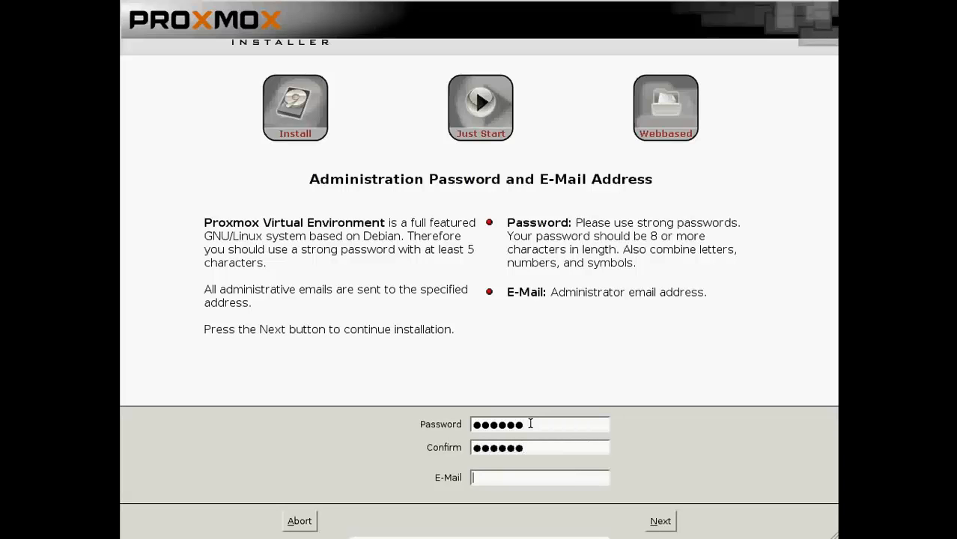
# Enter and confirm the administrator password, then type the administrator e-mail address.
pyautogui.write('youremail@yourcomp.com')
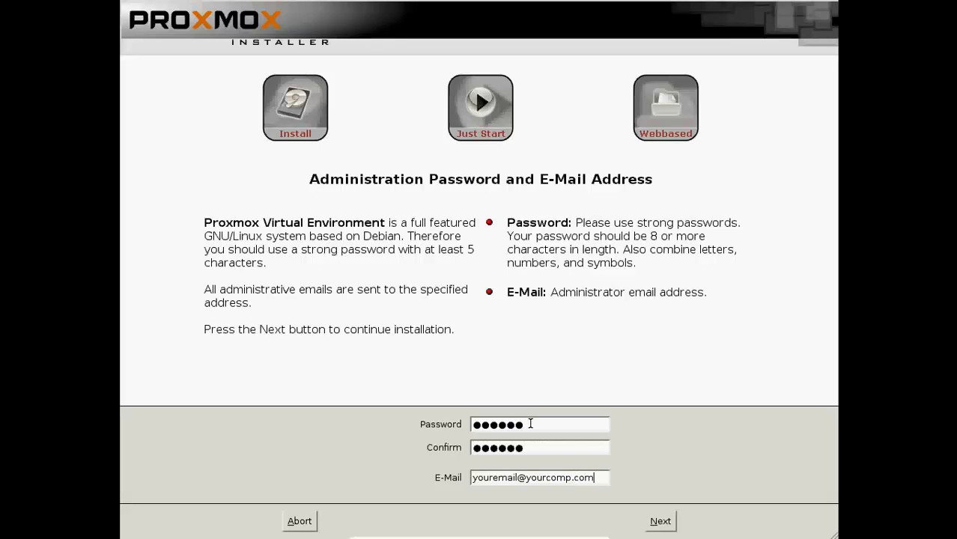
# On the network page, enter hostname mainsrv01.test.env and change the IP address to 172.16.10.10.
pyautogui.click(671, 523)
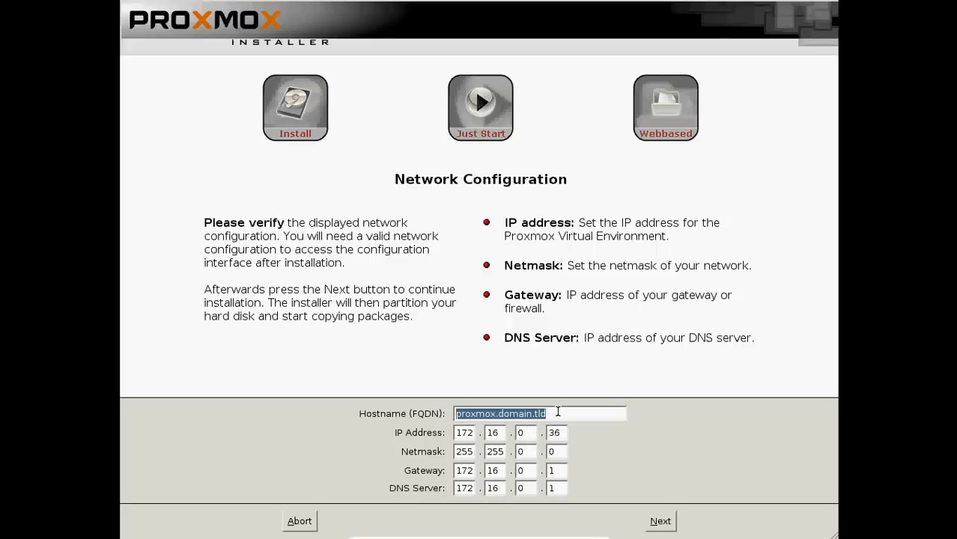
pyautogui.write('mainsr')
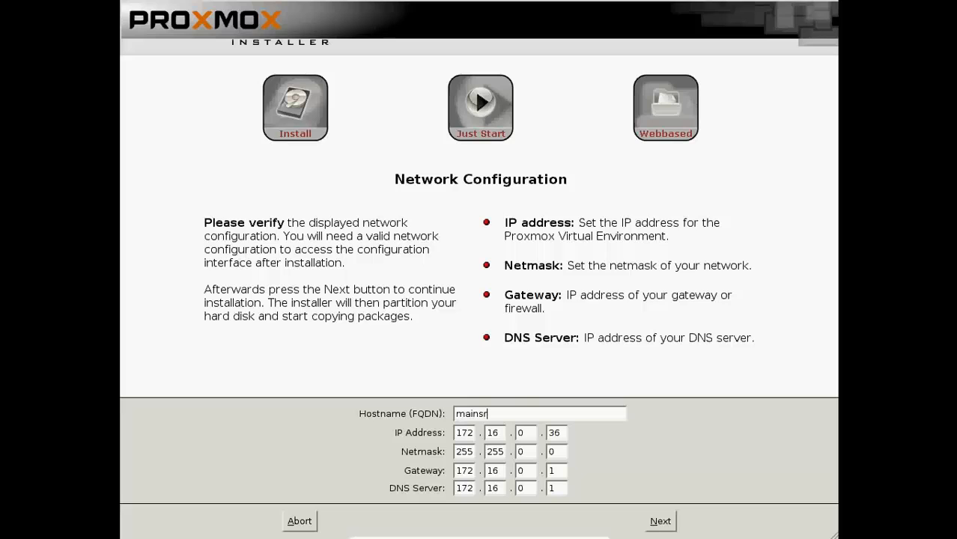
pyautogui.write('v01.test.env')
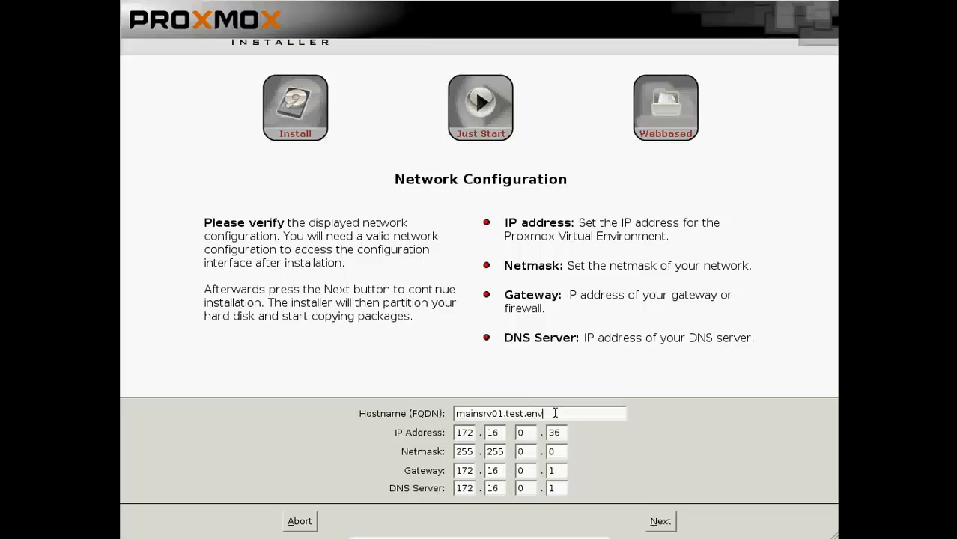
pyautogui.doubleClick(529, 431)
pyautogui.write('10')
pyautogui.doubleClick(552, 433)
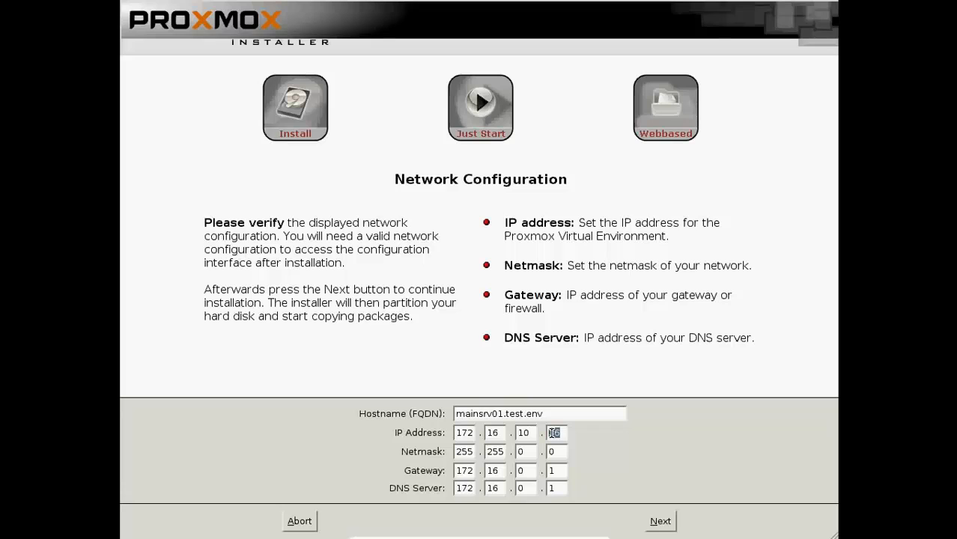
pyautogui.write('10')
# Begin the mainsrv01 installation, then start the mainsrv02 VM from VirtualBox Manager.
pyautogui.click(660, 522)
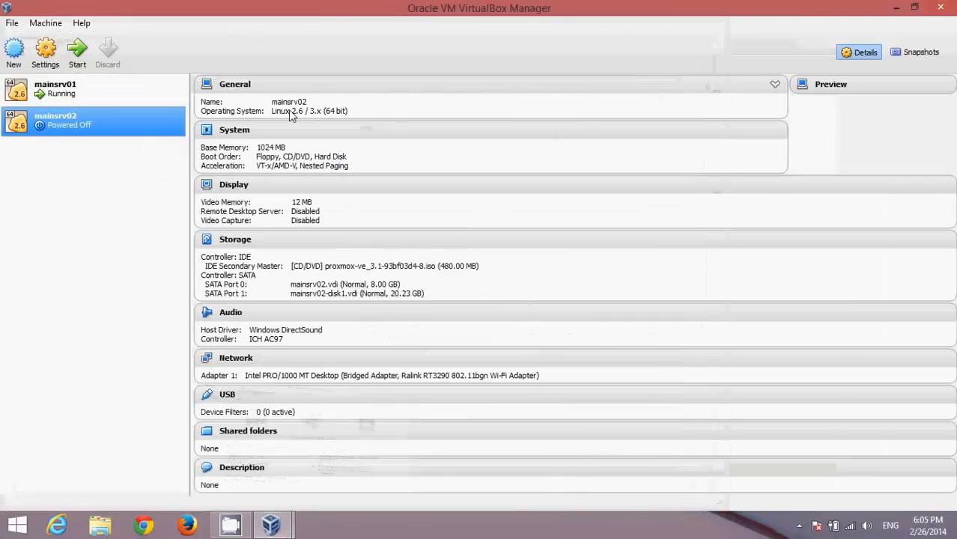
pyautogui.click(84, 88)
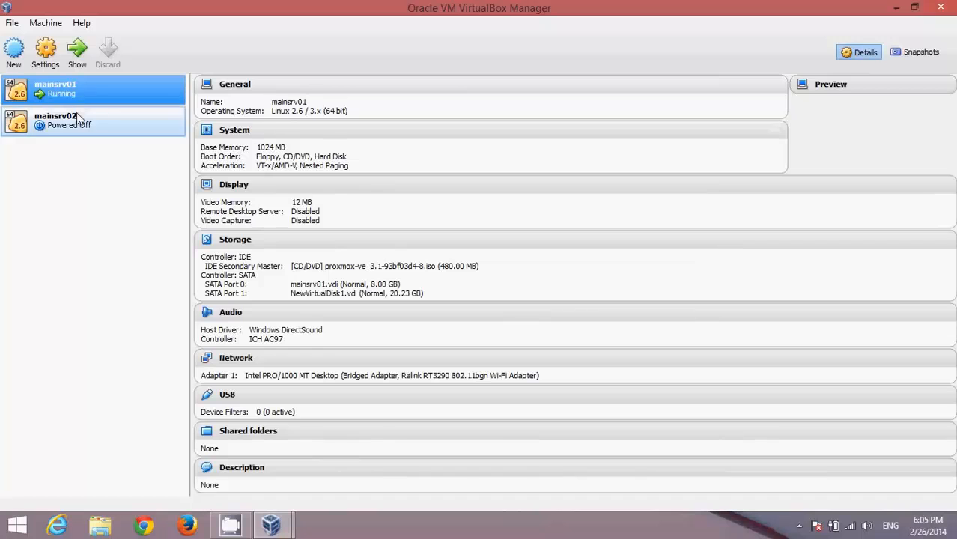
pyautogui.click(76, 114)
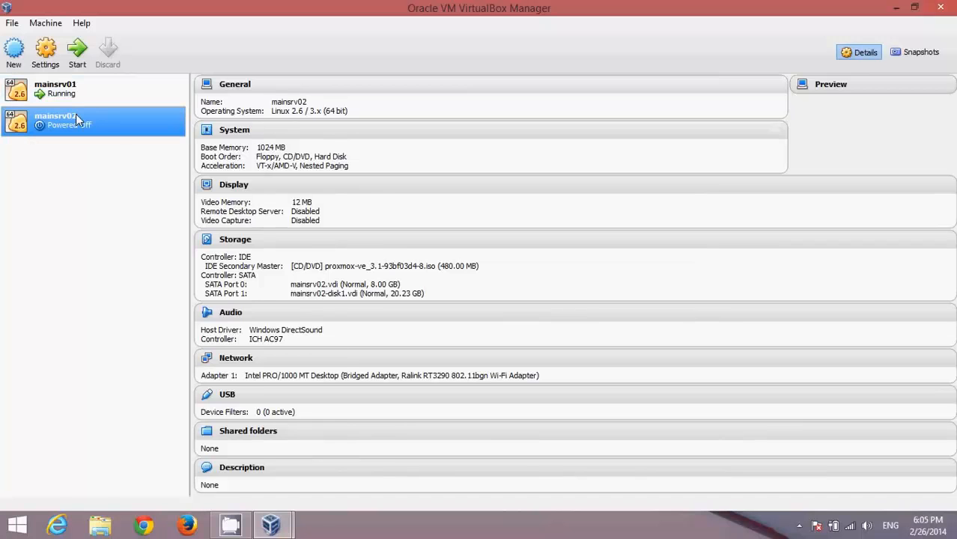
pyautogui.rightClick(76, 114)
pyautogui.click(110, 193)
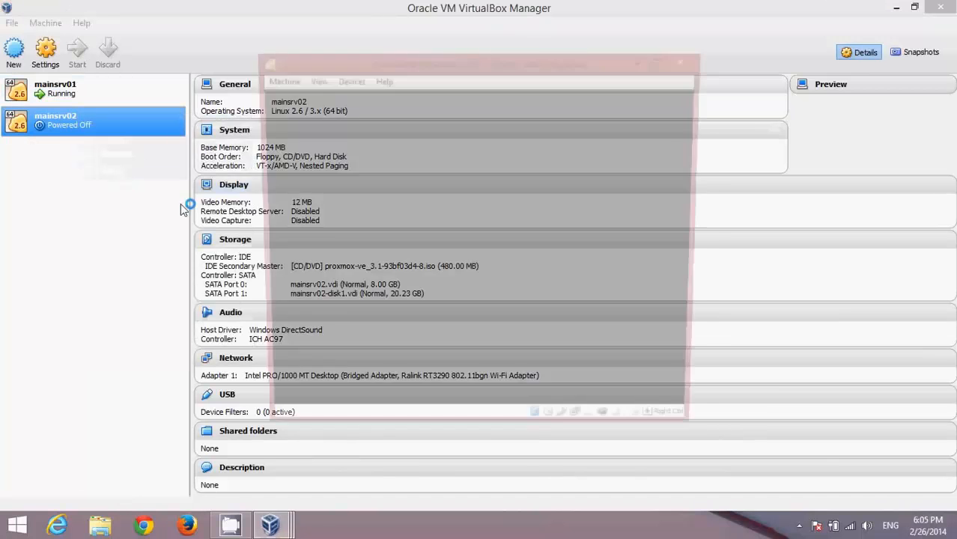
pyautogui.click(688, 100)
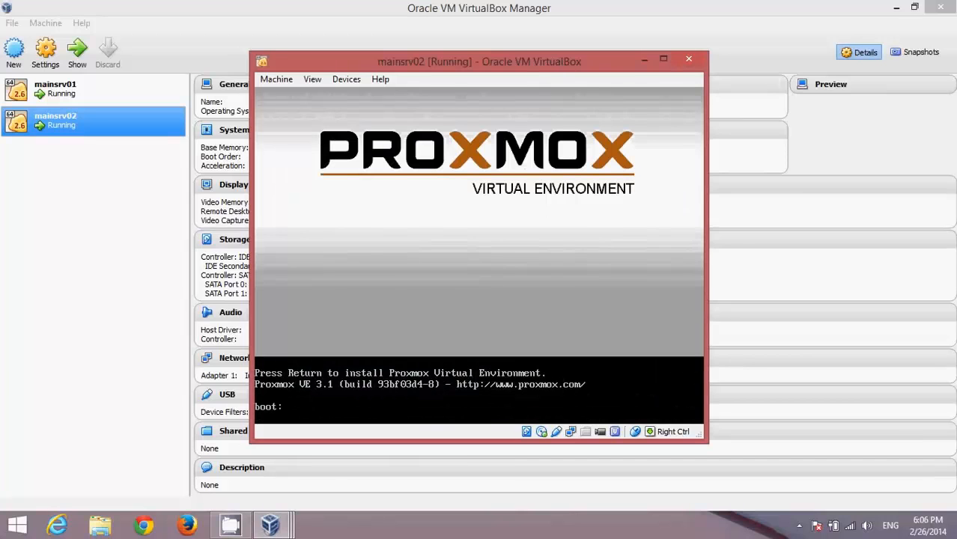
# Boot the mainsrv02 installer, switch its window to fullscreen, and accept the license agreement.
pyautogui.press('Return')
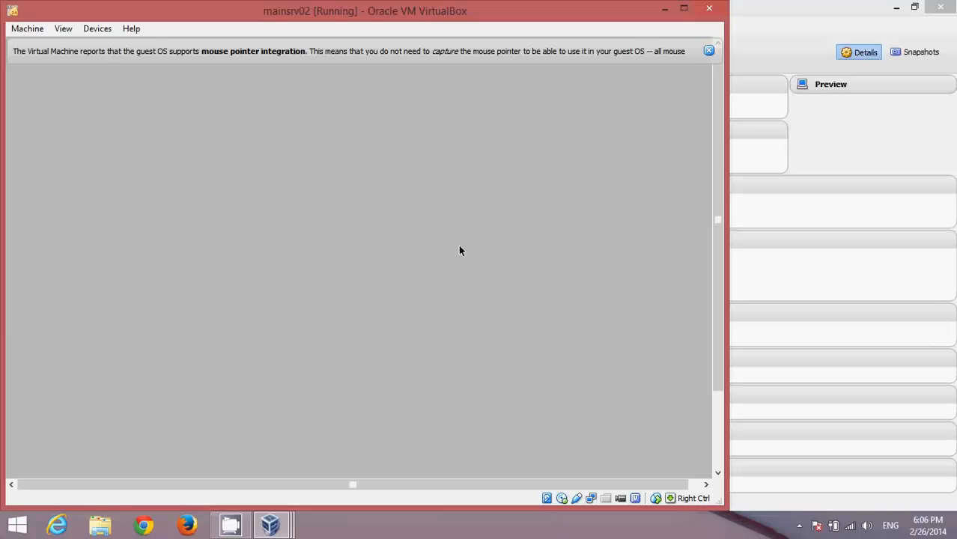
pyautogui.click(709, 51)
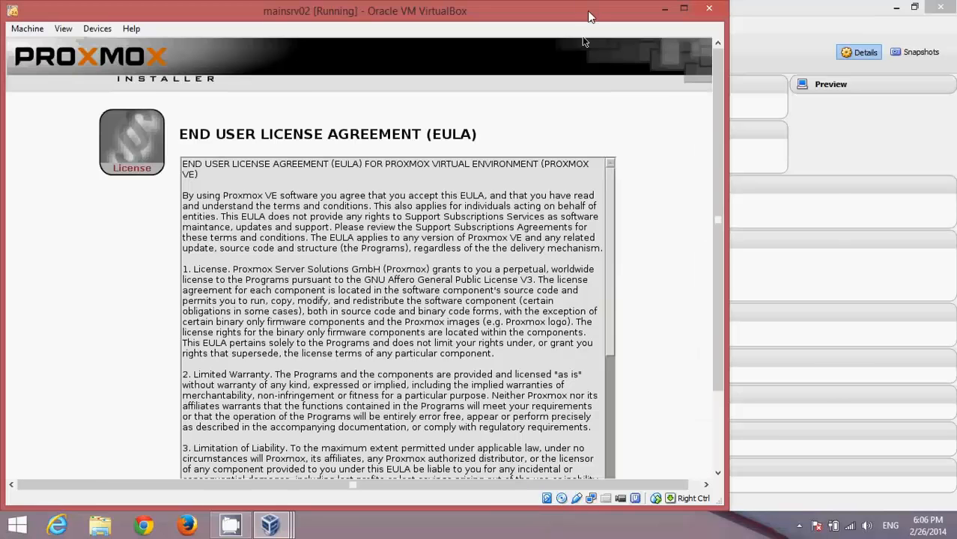
pyautogui.doubleClick(590, 15)
pyautogui.click(59, 24)
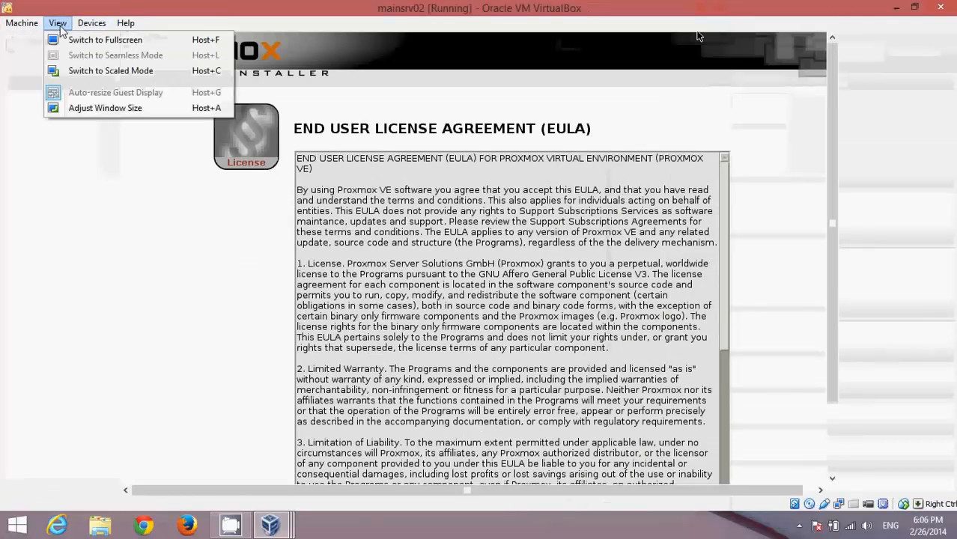
pyautogui.click(104, 40)
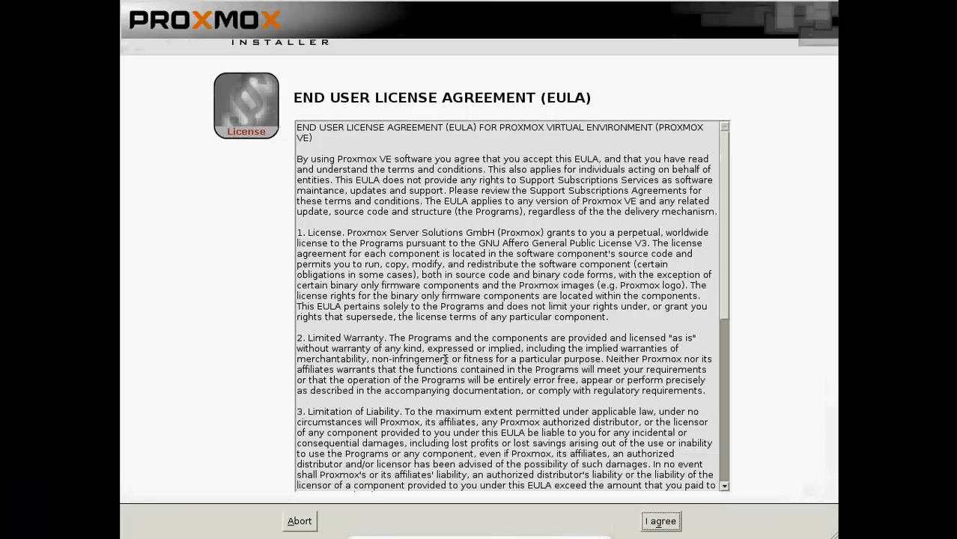
pyautogui.click(666, 523)
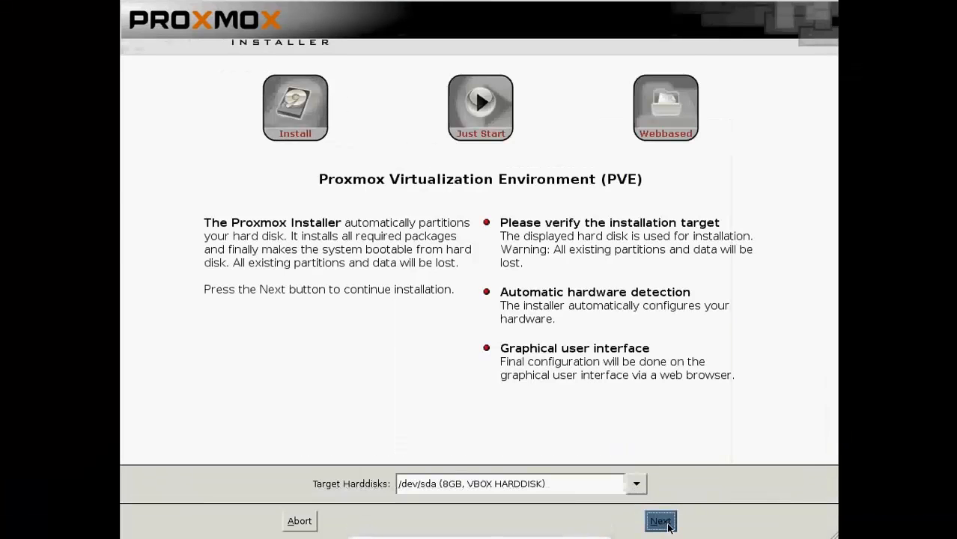
# Keep /dev/sda as the target hard disk for the installation.
pyautogui.click(637, 484)
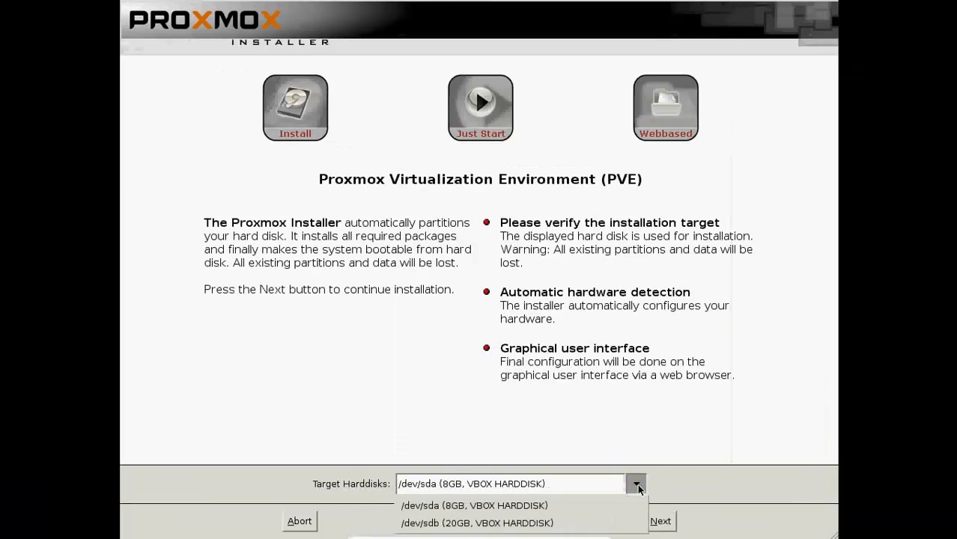
pyautogui.click(480, 506)
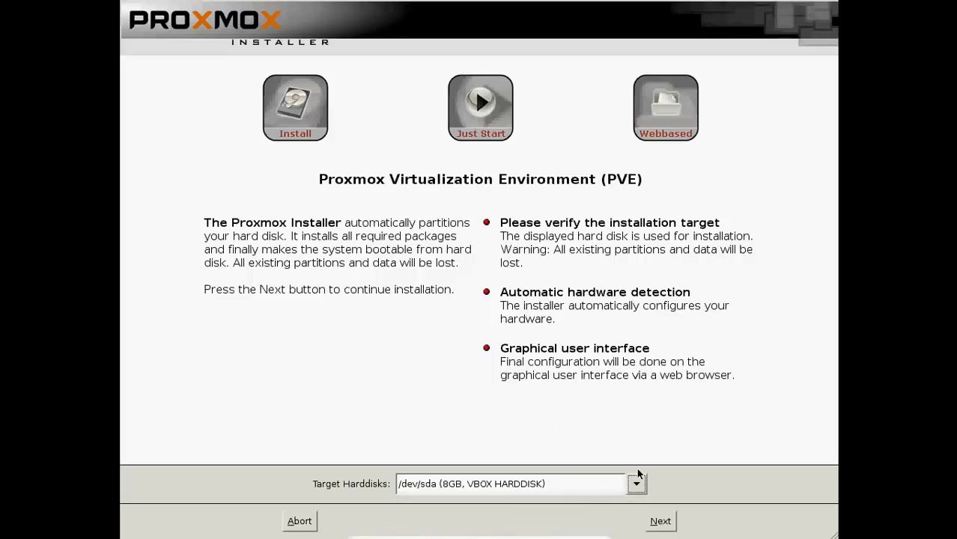
pyautogui.click(660, 522)
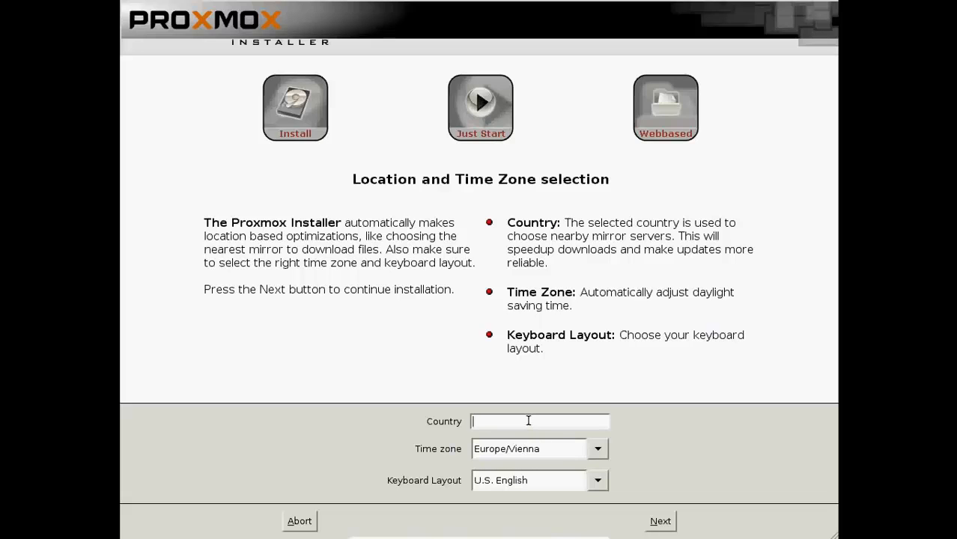
# Choose United Arab Emirates as the country, giving time zone Asia/Dubai.
pyautogui.write('United')
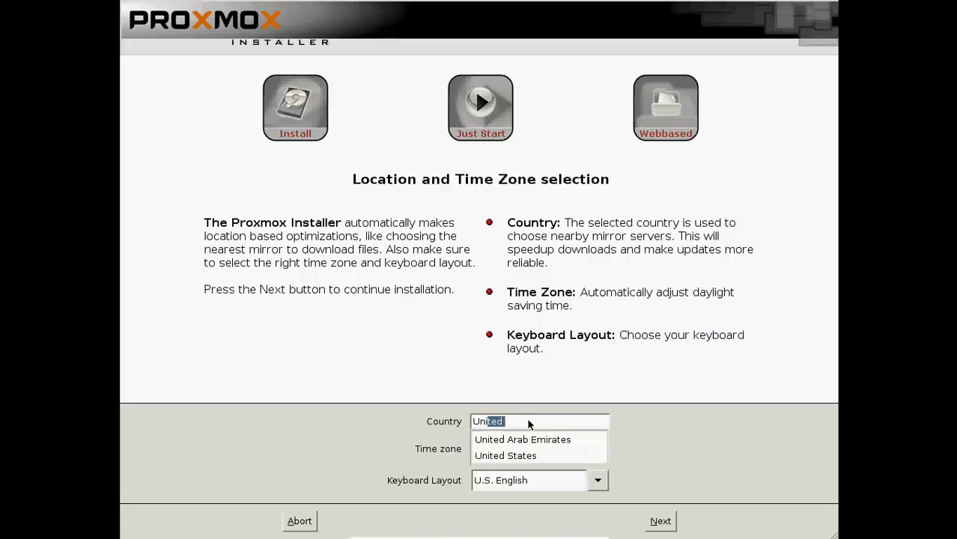
pyautogui.click(534, 437)
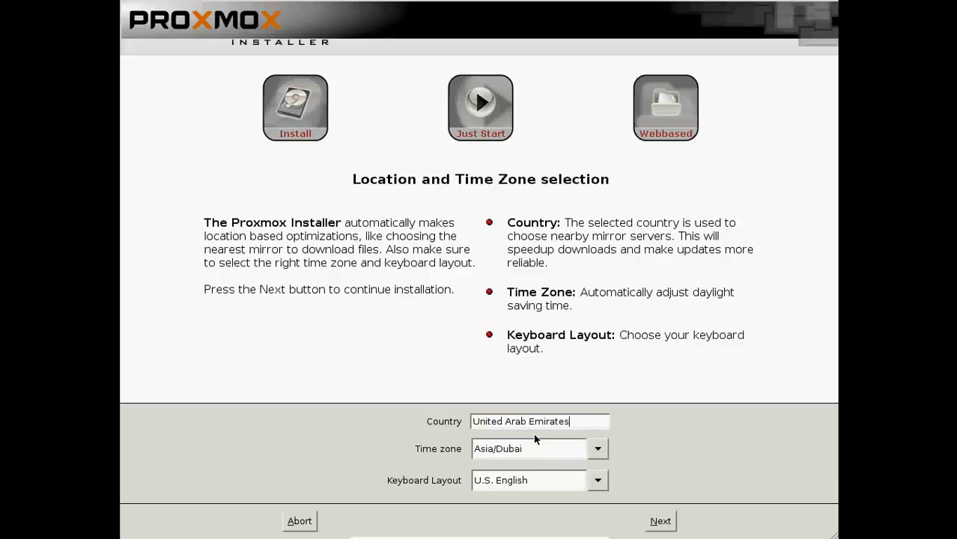
pyautogui.click(660, 521)
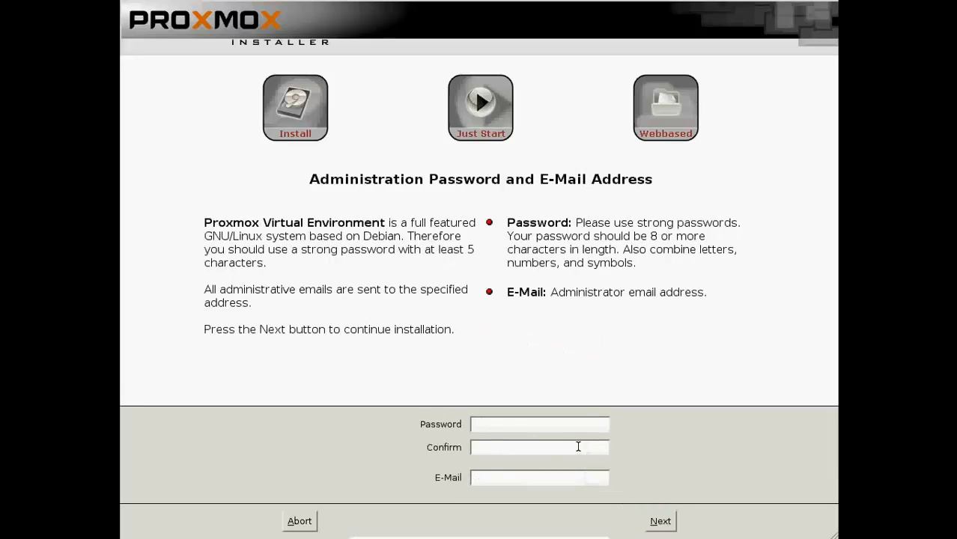
# Enter and confirm mainsrv02's administrator password and fill in the administrator e-mail address.
pyautogui.write('******')
pyautogui.press('Tab')
pyautogui.write('******')
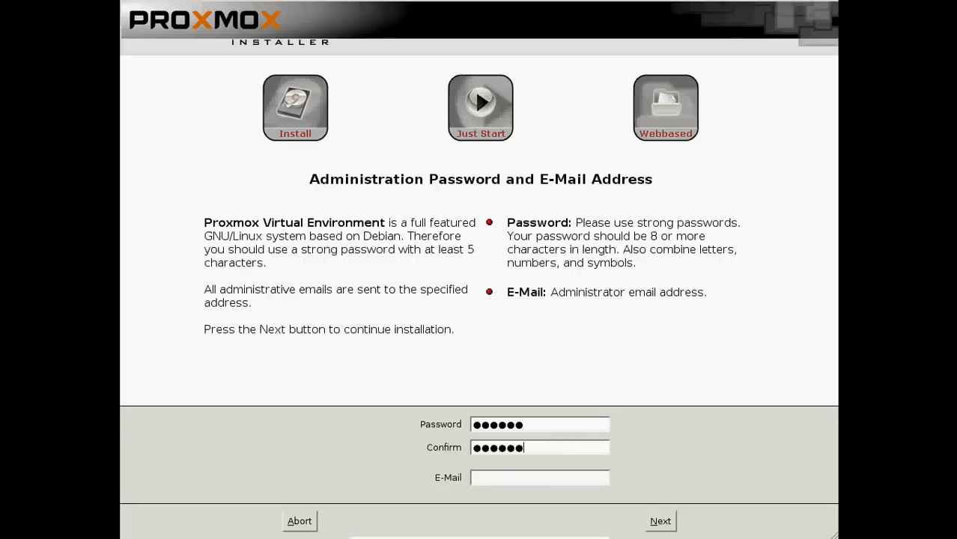
pyautogui.click(557, 480)
pyautogui.write('youremail@yourcomp')
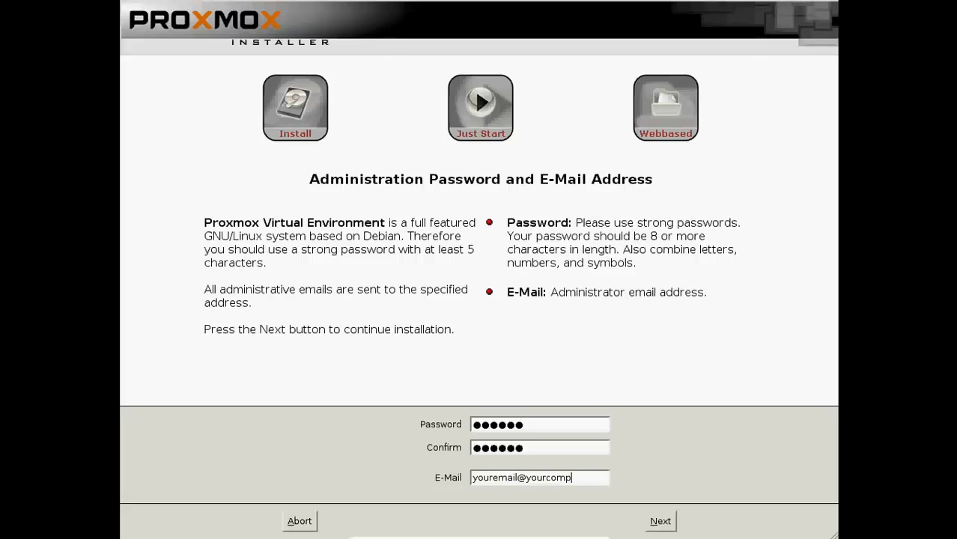
pyautogui.write('.com')
pyautogui.click(658, 522)
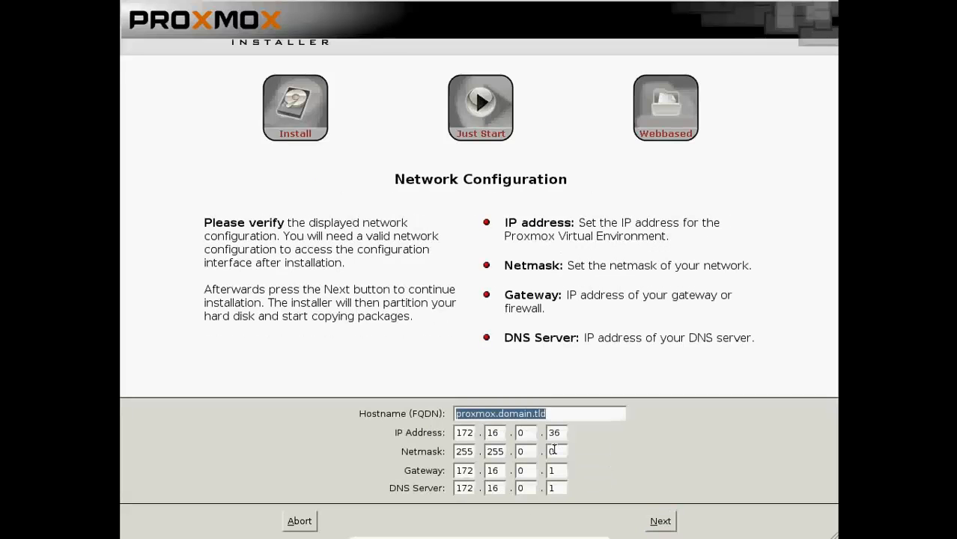
# Type hostname mainsrv02.test.env and change the last two IP octets to give 172.16.10.20.
pyautogui.write('mainsrv')
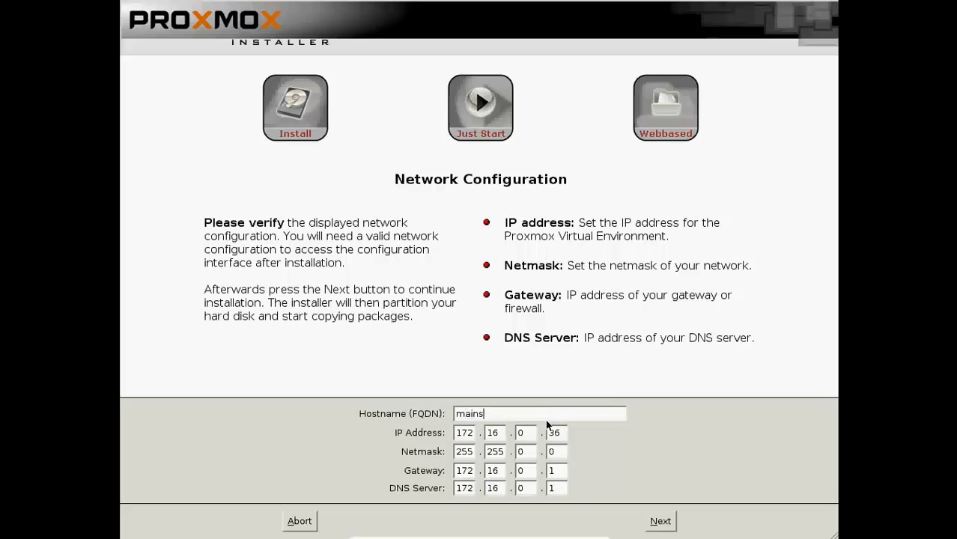
pyautogui.write('02.test.env')
pyautogui.doubleClick(526, 434)
pyautogui.write('10')
pyautogui.doubleClick(554, 433)
pyautogui.write('20')
# Start the mainsrv02 installation and bring the mainsrv01 window forward to watch its progress.
pyautogui.click(664, 524)
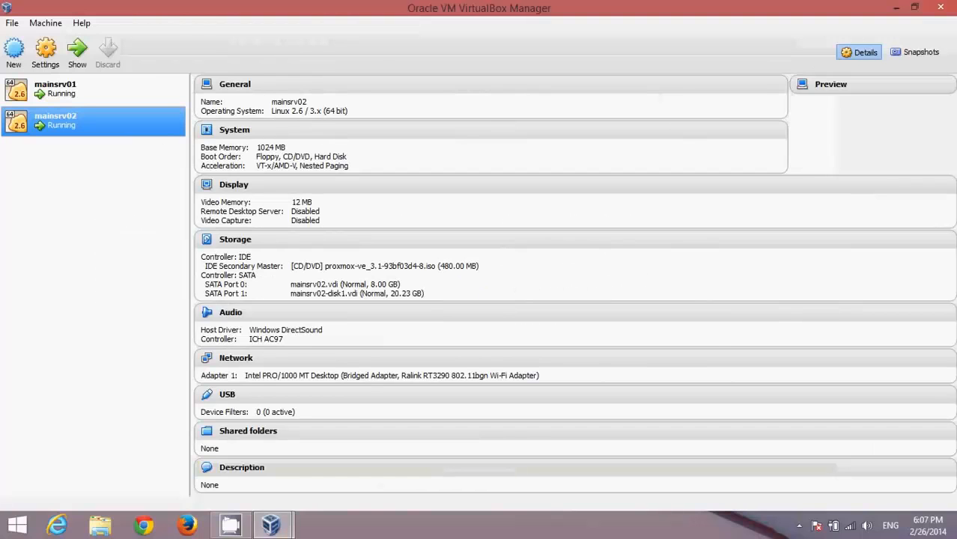
pyautogui.hotkey('alt', 'Tab')
pyautogui.moveTo(271, 525)
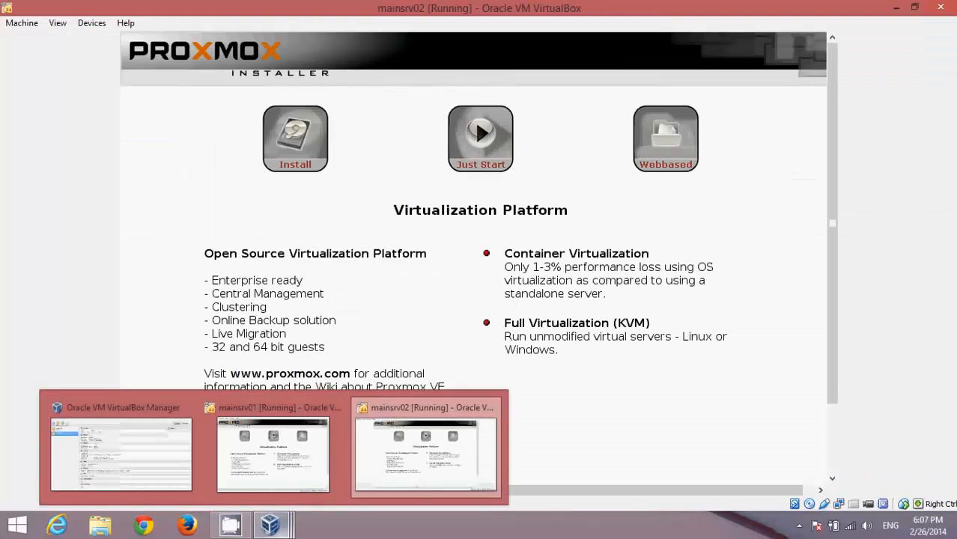
pyautogui.click(273, 450)
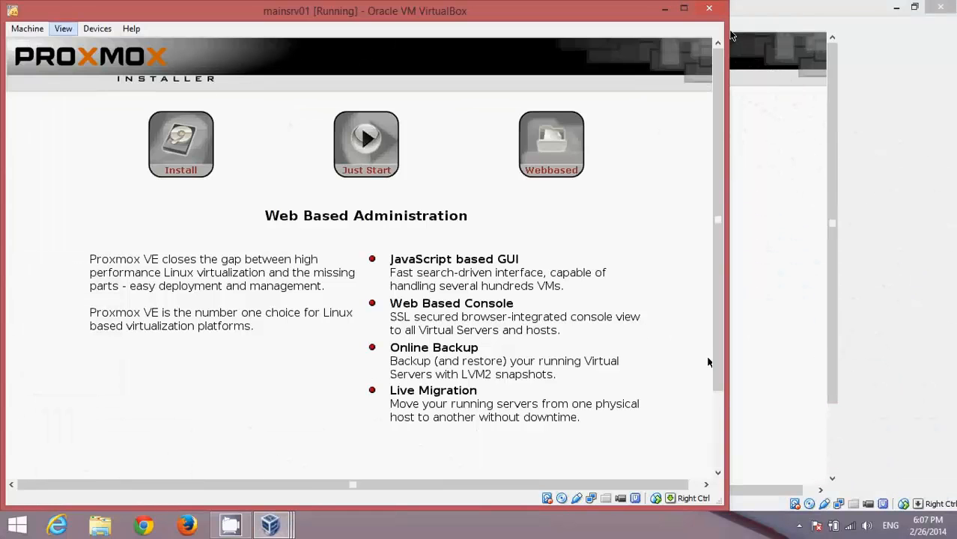
pyautogui.moveTo(592, 12); pyautogui.dragTo(655, 11)
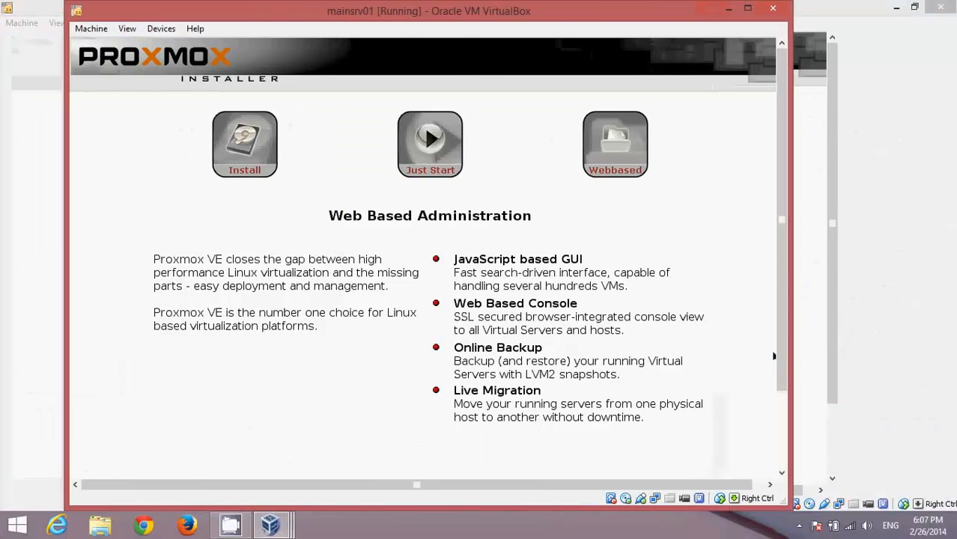
pyautogui.scroll(-3, 808, 333)
pyautogui.moveTo(795, 330); pyautogui.dragTo(792, 327)
pyautogui.moveTo(832, 291); pyautogui.dragTo(832, 352)
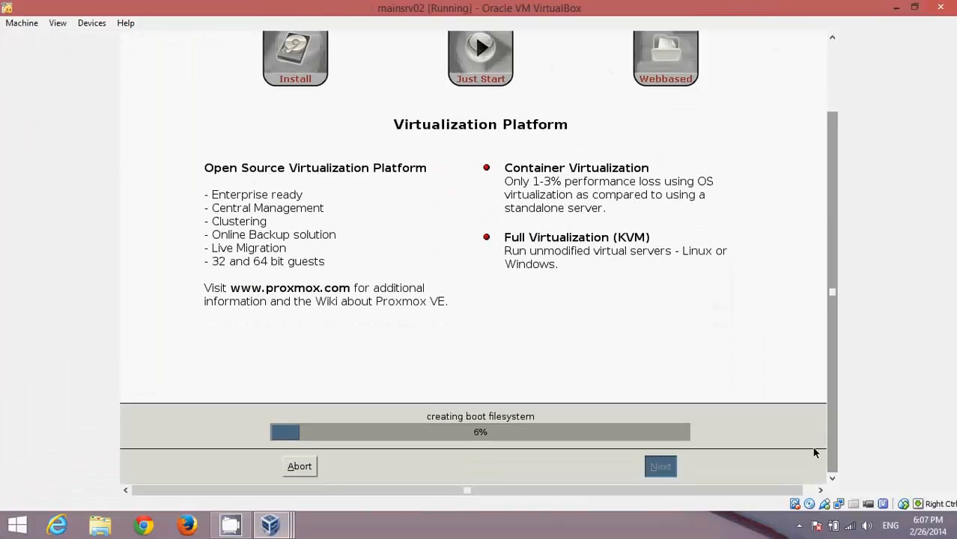
# Pause the screen recording from the system tray while the installations finish.
pyautogui.click(800, 526)
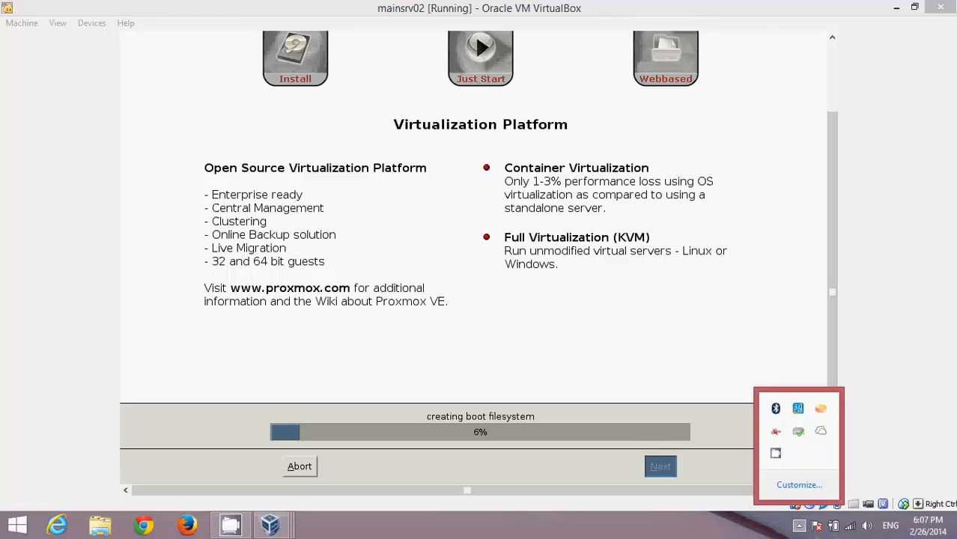
pyautogui.rightClick(776, 453)
pyautogui.click(812, 406)
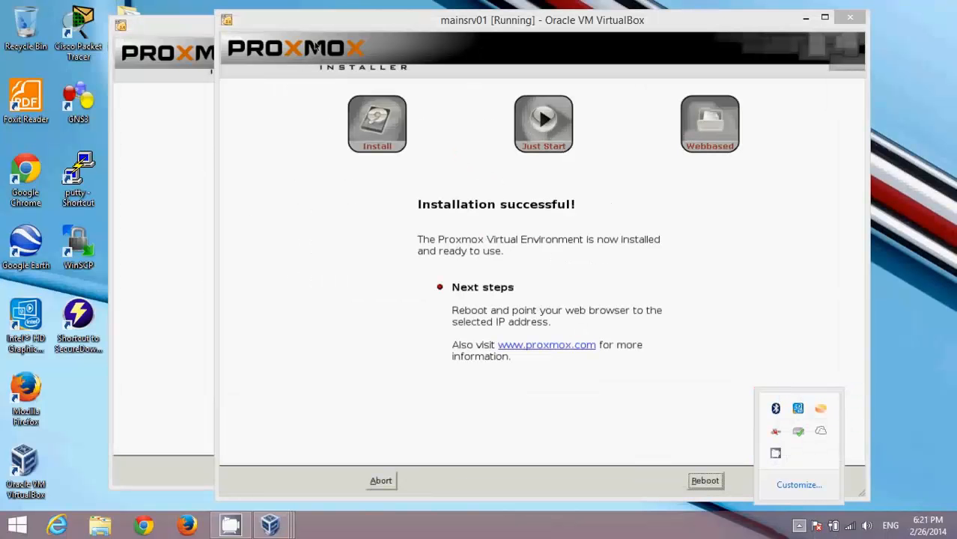
# Reboot mainsrv01 after its successful installation.
pyautogui.click(581, 69)
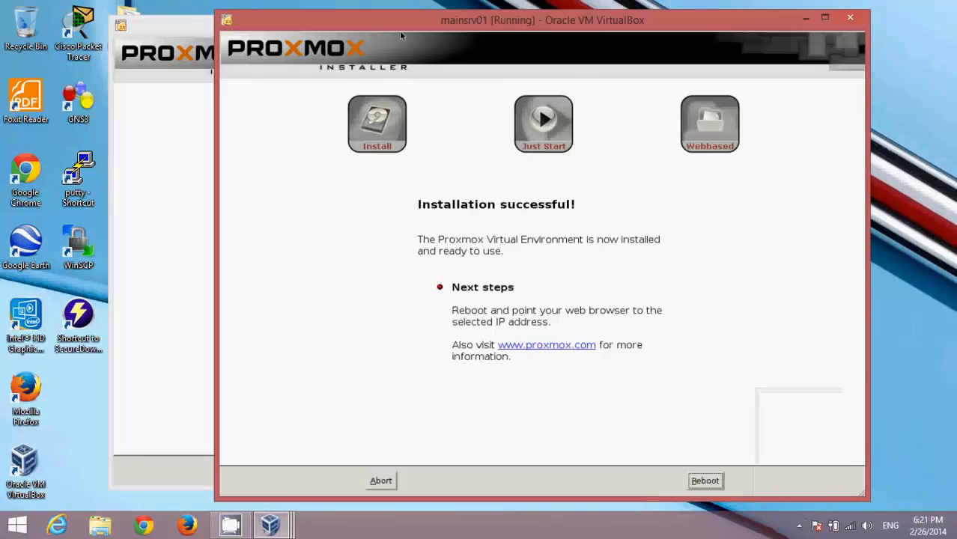
pyautogui.moveTo(400, 30); pyautogui.dragTo(474, 46)
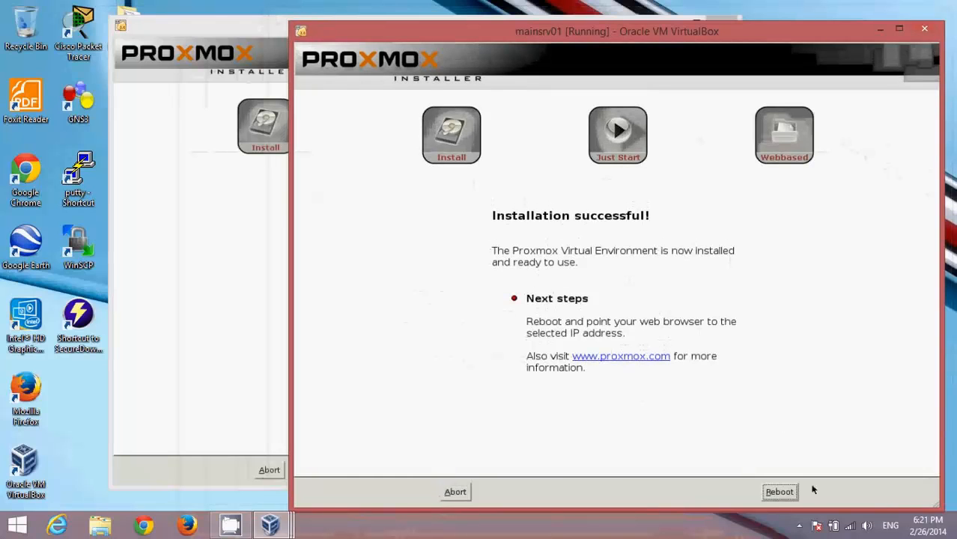
pyautogui.click(780, 492)
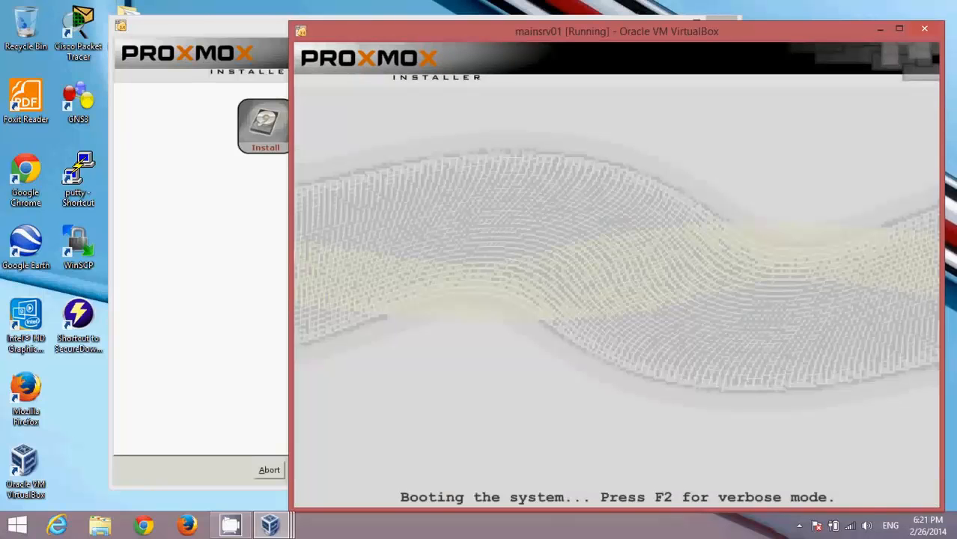
# Reboot mainsrv02 and switch back to the VirtualBox Manager window.
pyautogui.click(121, 235)
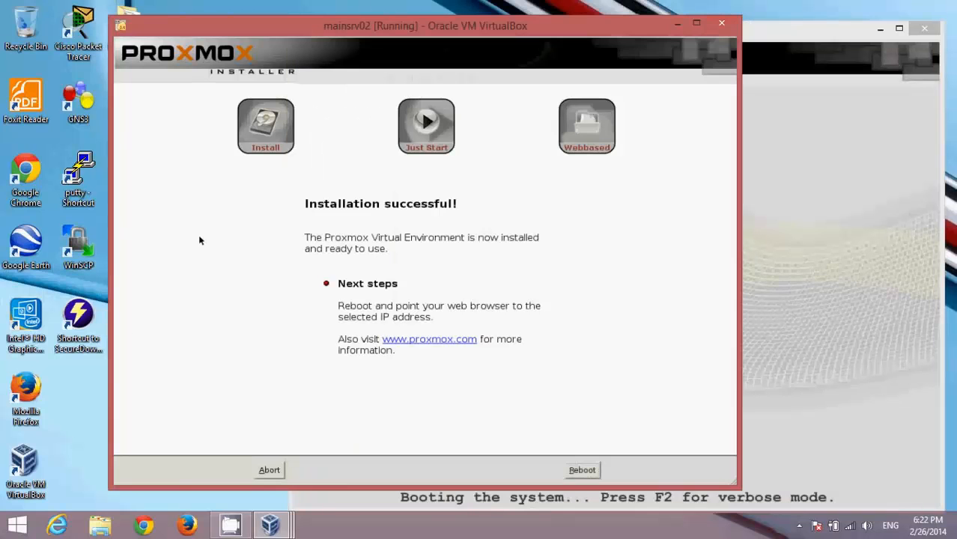
pyautogui.click(583, 470)
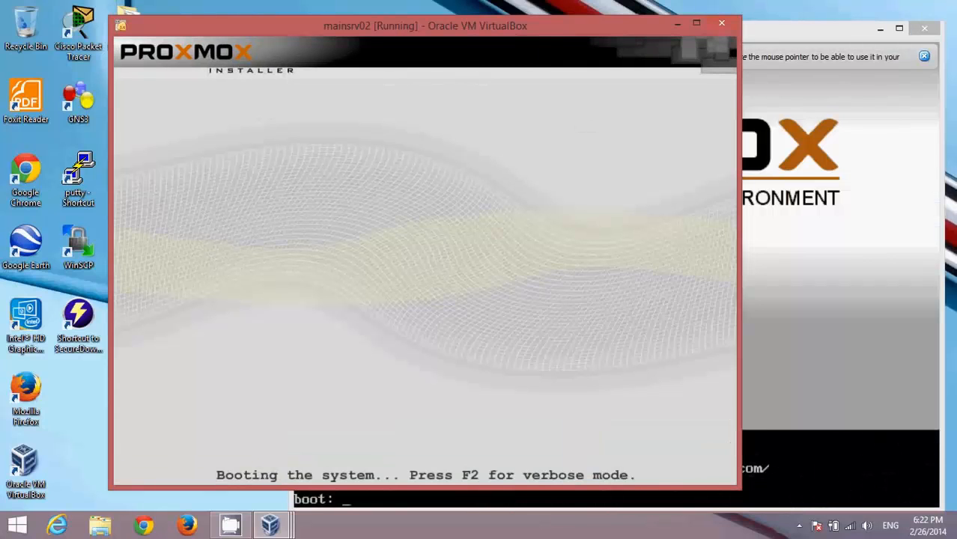
pyautogui.click(839, 322)
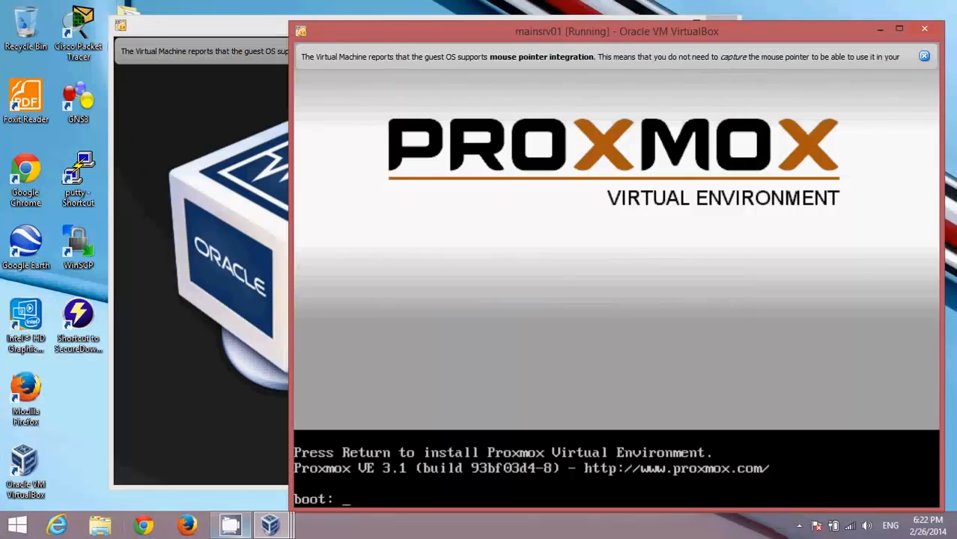
pyautogui.click(269, 525)
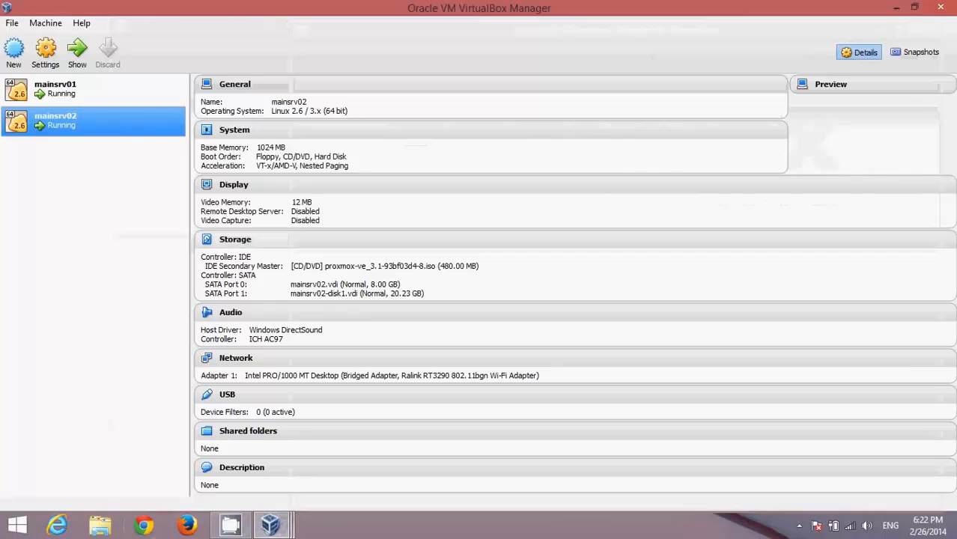
# Power off both mainsrv01 and mainsrv02 from their Close menus.
pyautogui.click(82, 90)
pyautogui.click(45, 51)
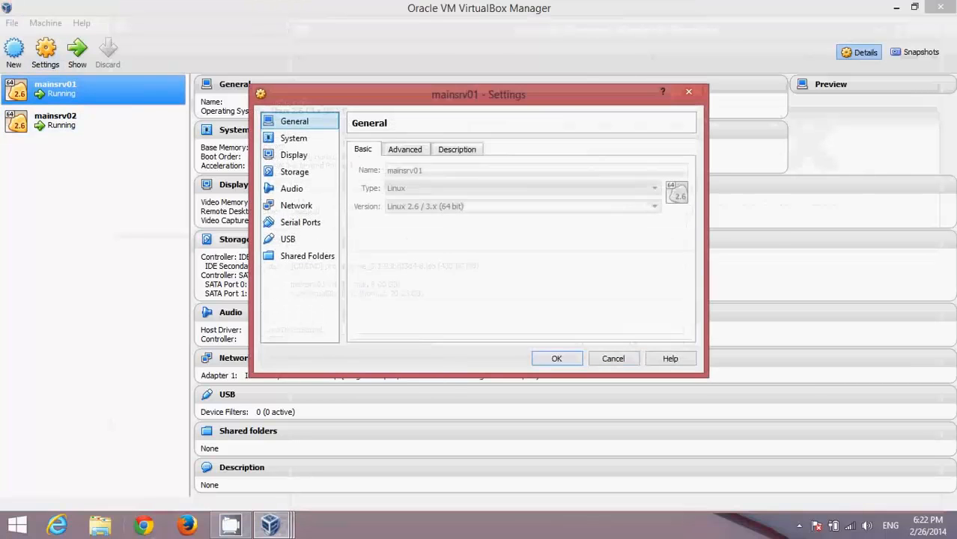
pyautogui.click(613, 359)
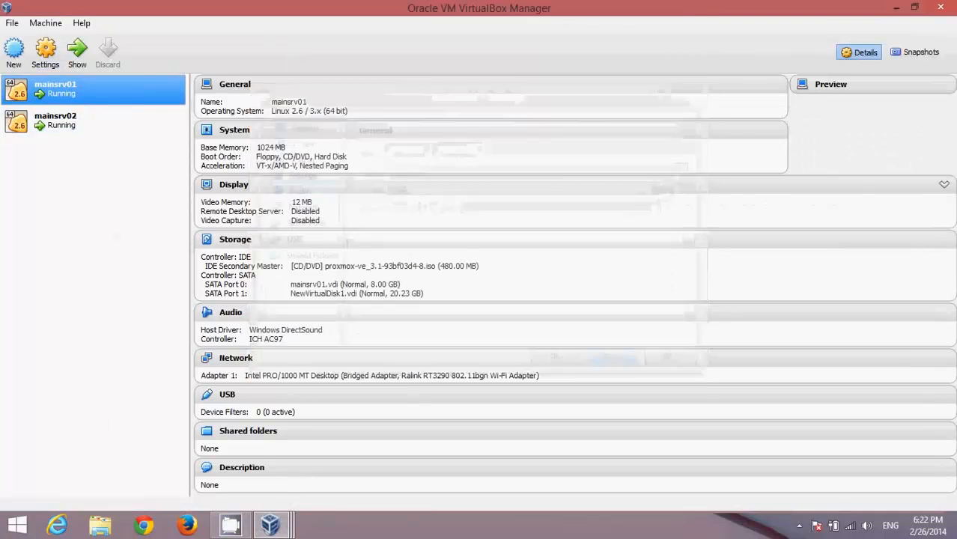
pyautogui.rightClick(128, 92)
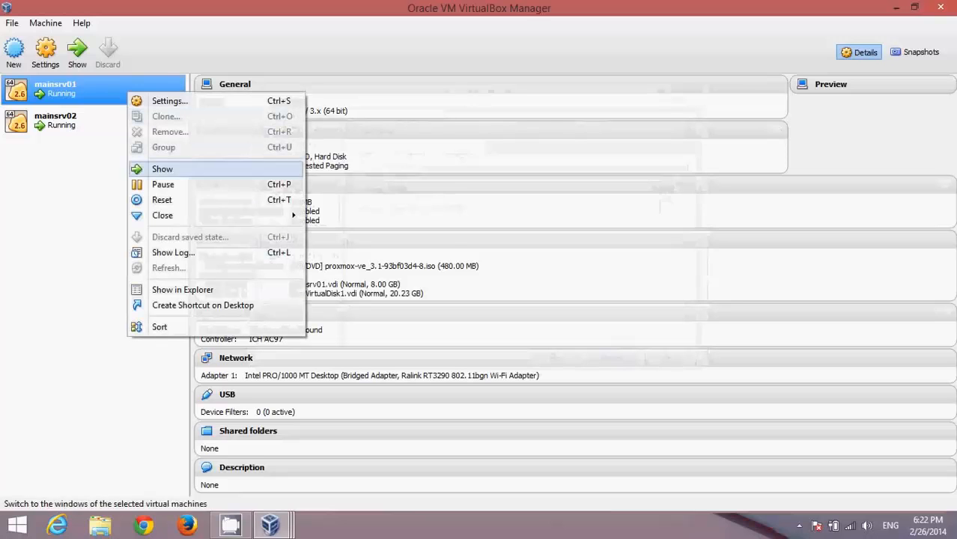
pyautogui.moveTo(217, 216)
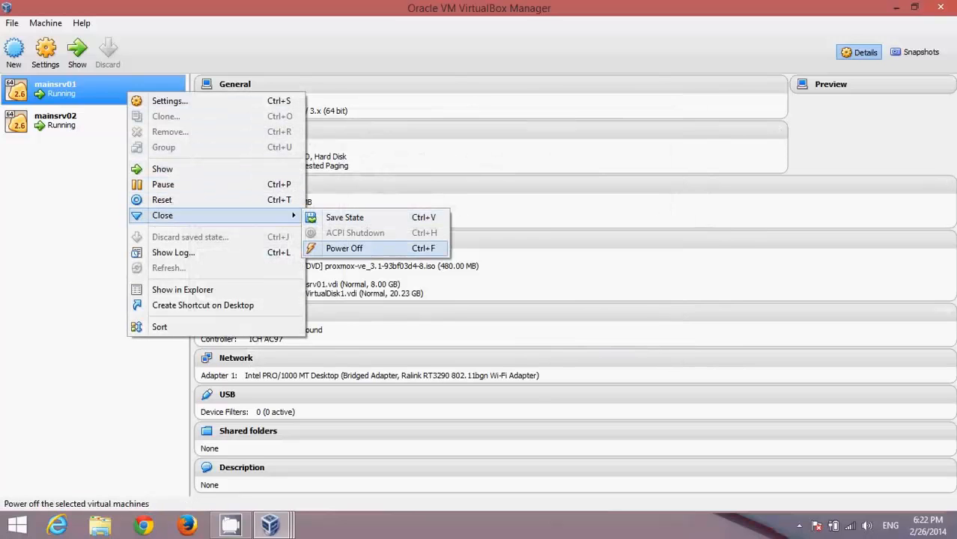
pyautogui.click(344, 248)
pyautogui.rightClick(69, 124)
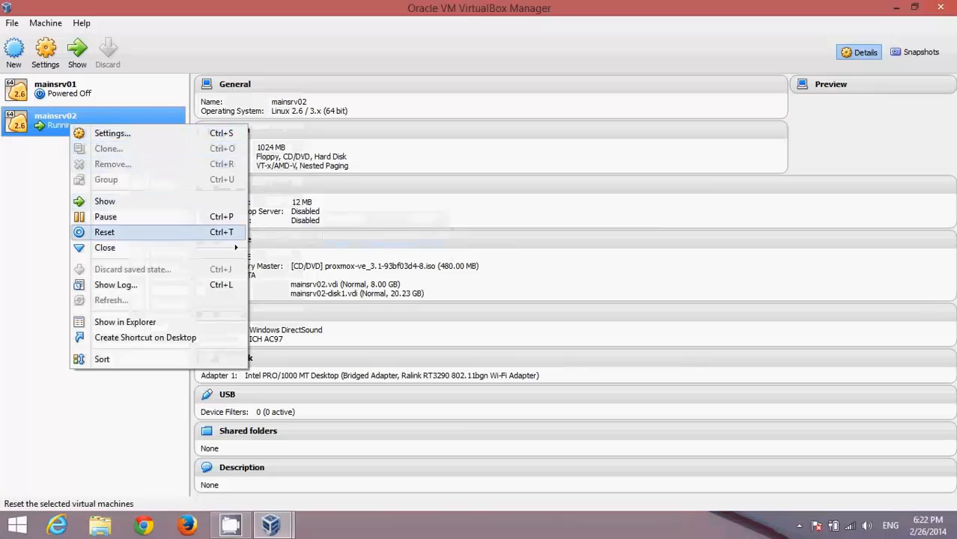
pyautogui.moveTo(150, 247)
pyautogui.click(286, 280)
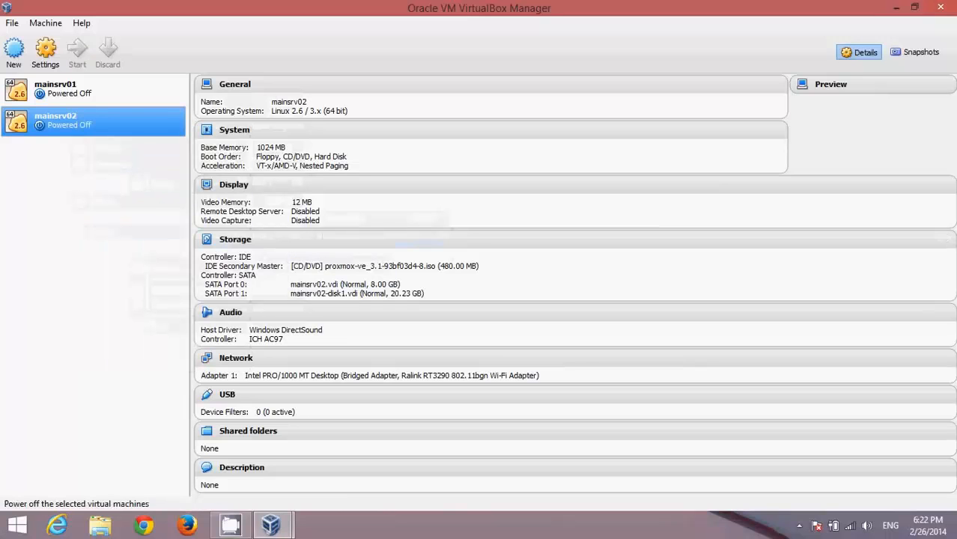
# Eject the Proxmox ISO from mainsrv01's IDE CD/DVD drive, leaving it Empty.
pyautogui.click(54, 88)
pyautogui.click(45, 51)
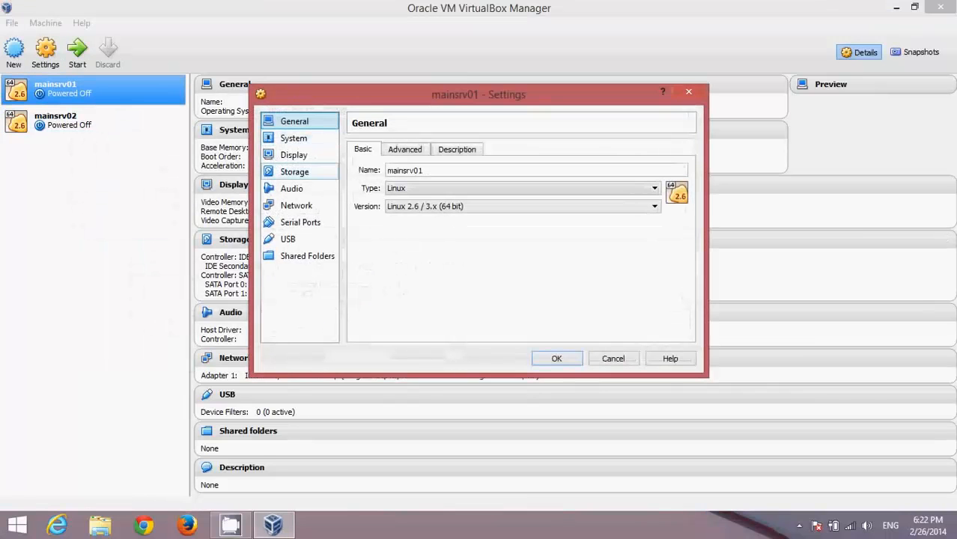
pyautogui.click(295, 172)
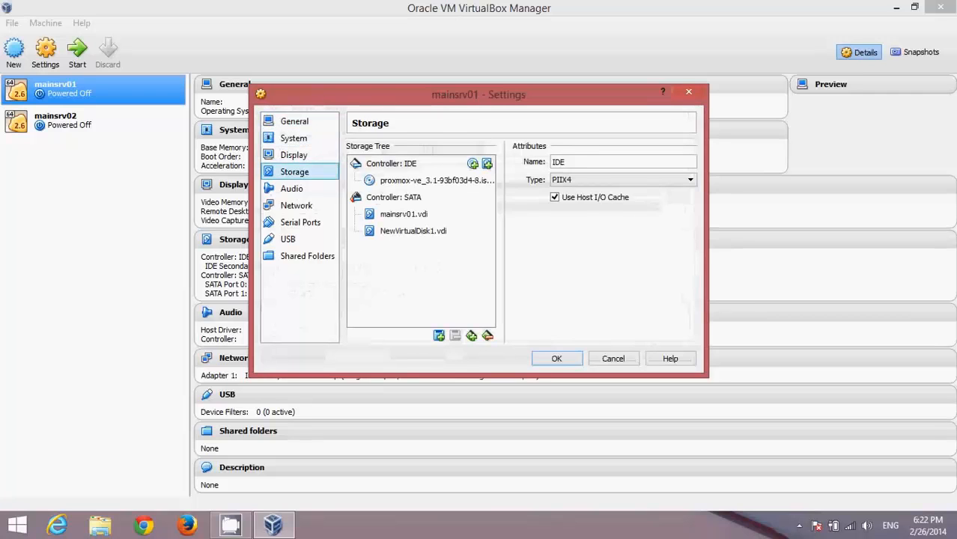
pyautogui.click(436, 180)
pyautogui.click(688, 162)
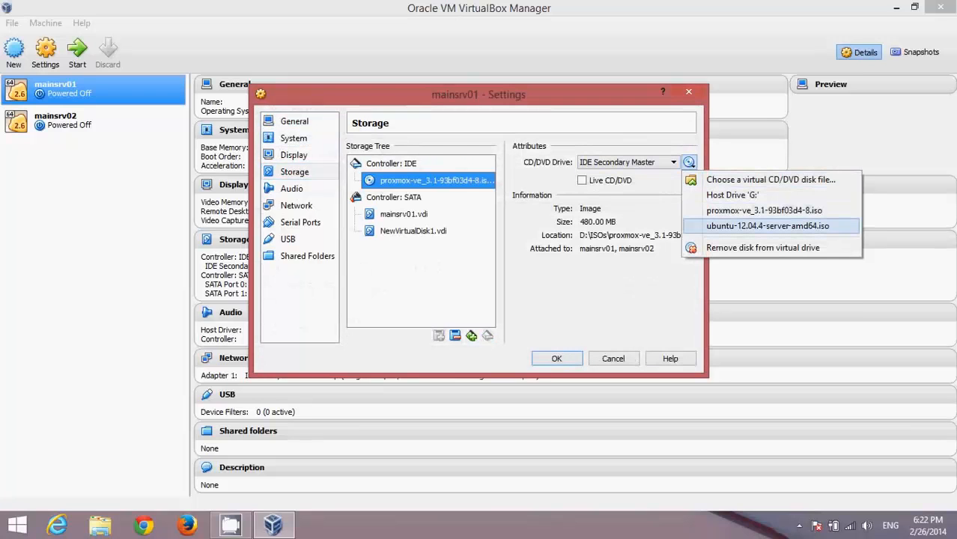
pyautogui.click(763, 248)
pyautogui.click(556, 359)
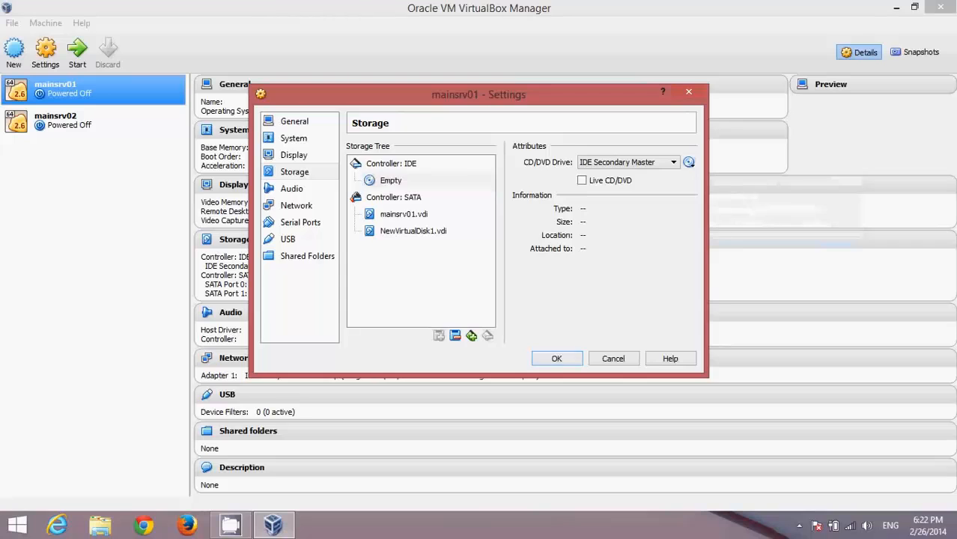
# Eject the Proxmox ISO from mainsrv02's IDE CD/DVD drive, leaving it Empty.
pyautogui.click(67, 122)
pyautogui.rightClick(86, 121)
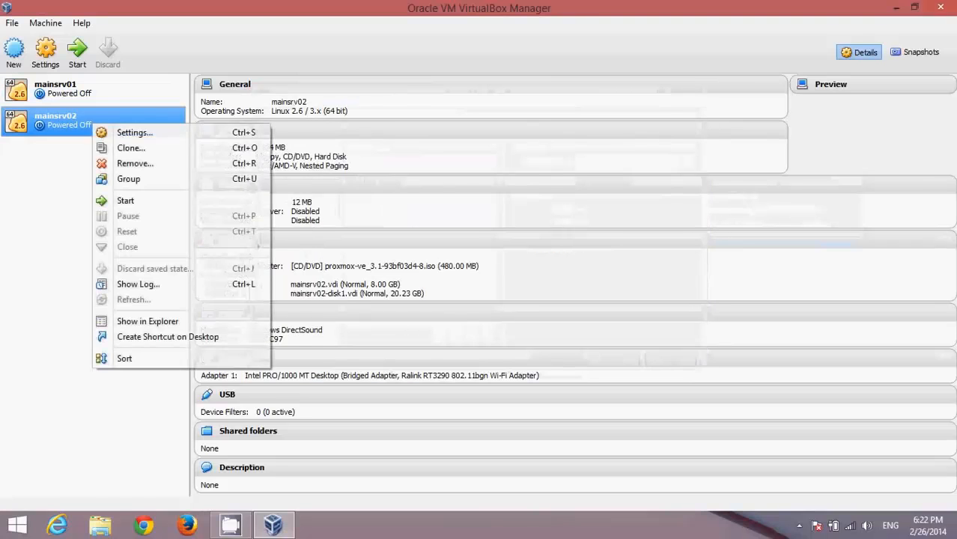
pyautogui.click(116, 131)
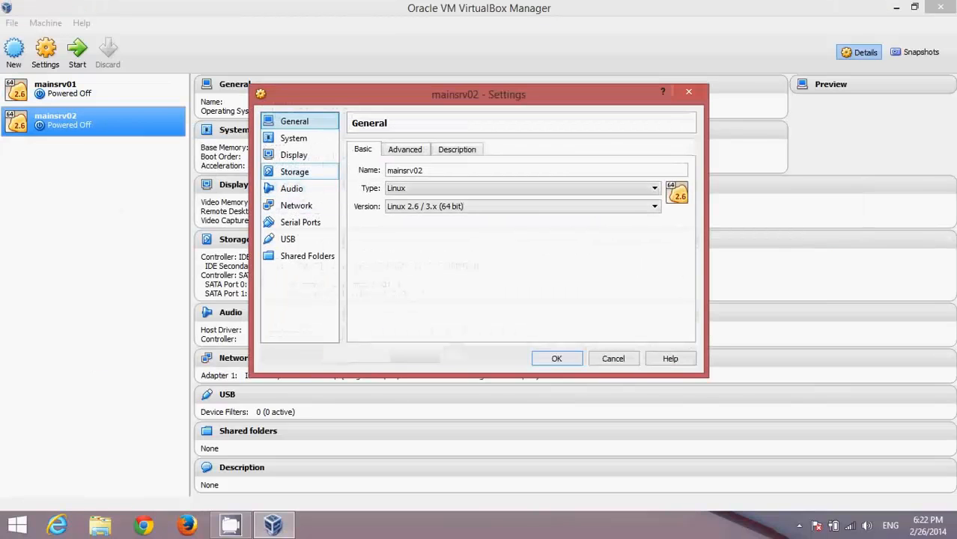
pyautogui.click(294, 172)
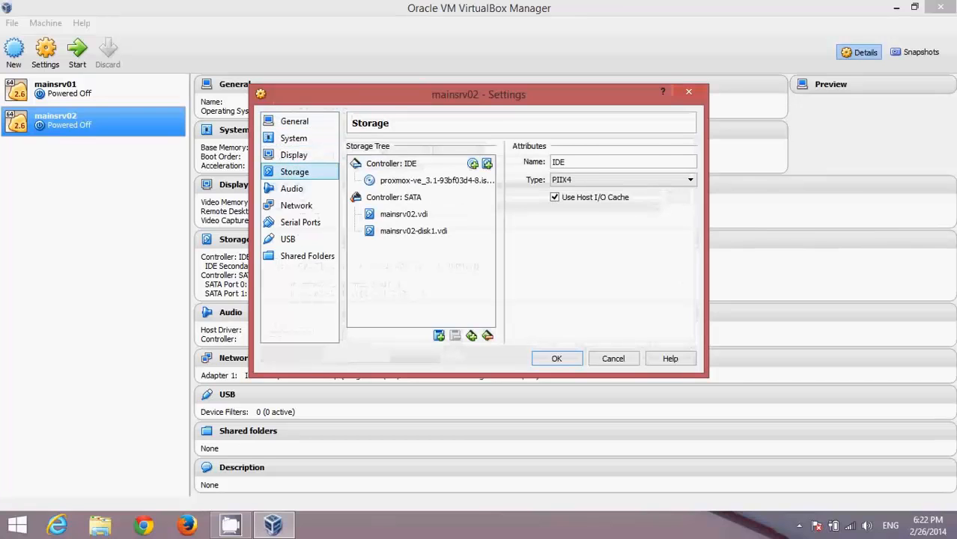
pyautogui.click(431, 180)
pyautogui.click(689, 162)
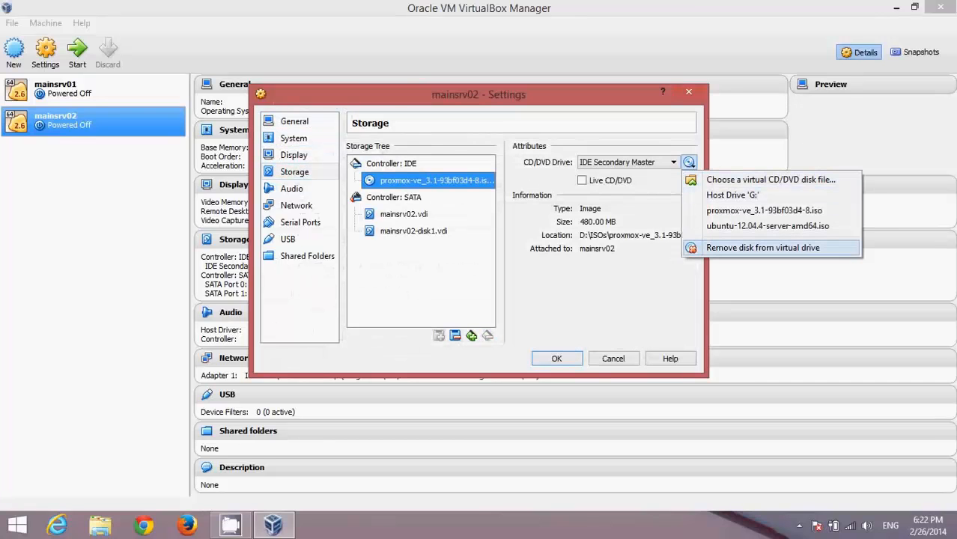
pyautogui.click(762, 248)
pyautogui.click(557, 358)
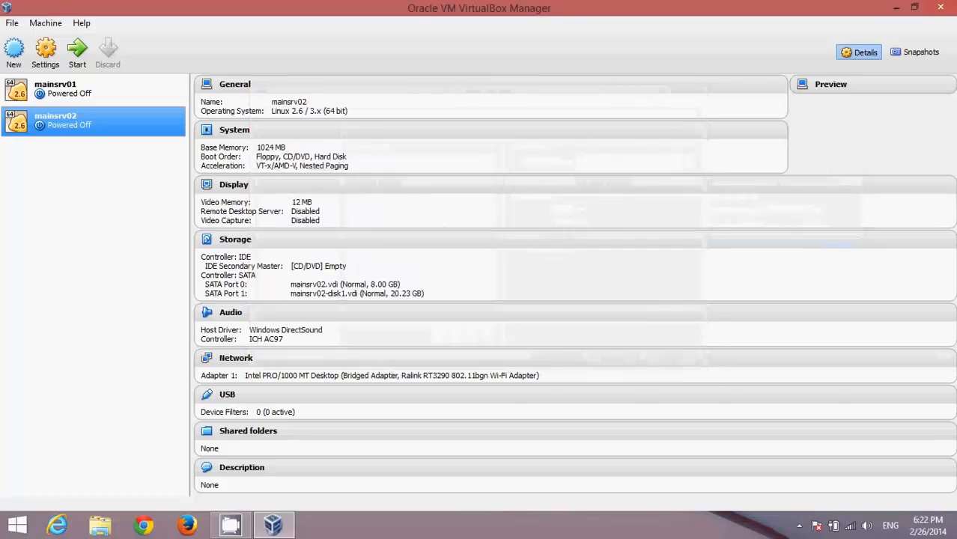
# Start the mainsrv01 and mainsrv02 VMs, accepting scale mode for each window.
pyautogui.click(69, 89)
pyautogui.click(77, 53)
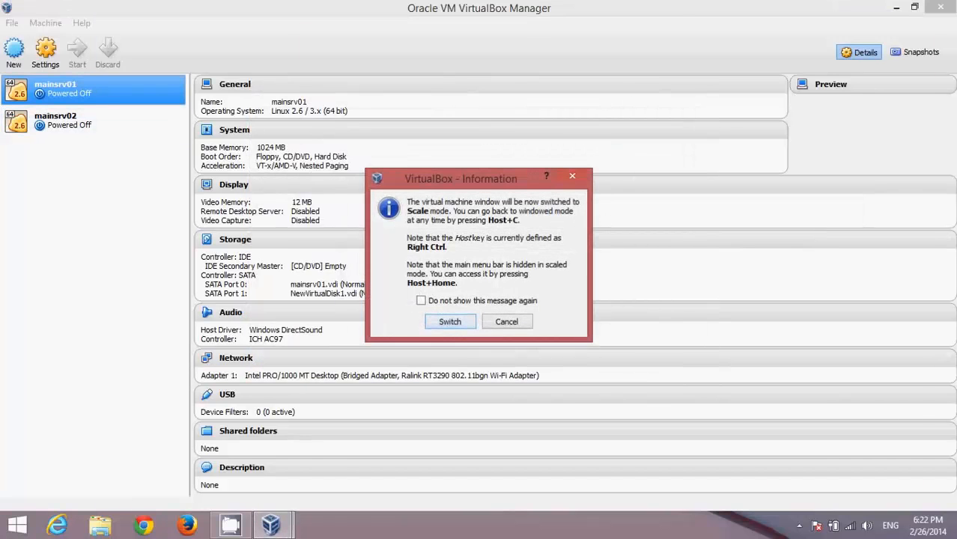
pyautogui.press('Return')
pyautogui.click(69, 121)
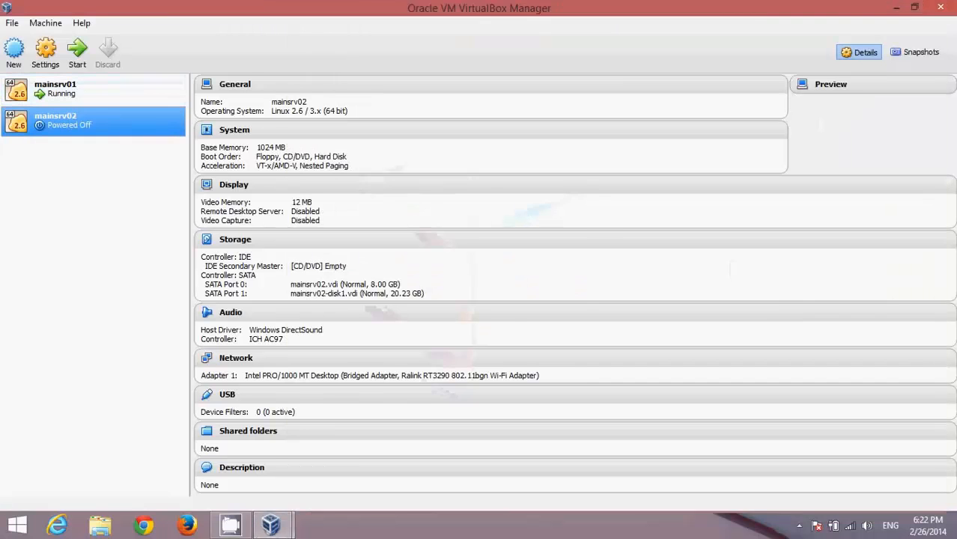
pyautogui.click(77, 51)
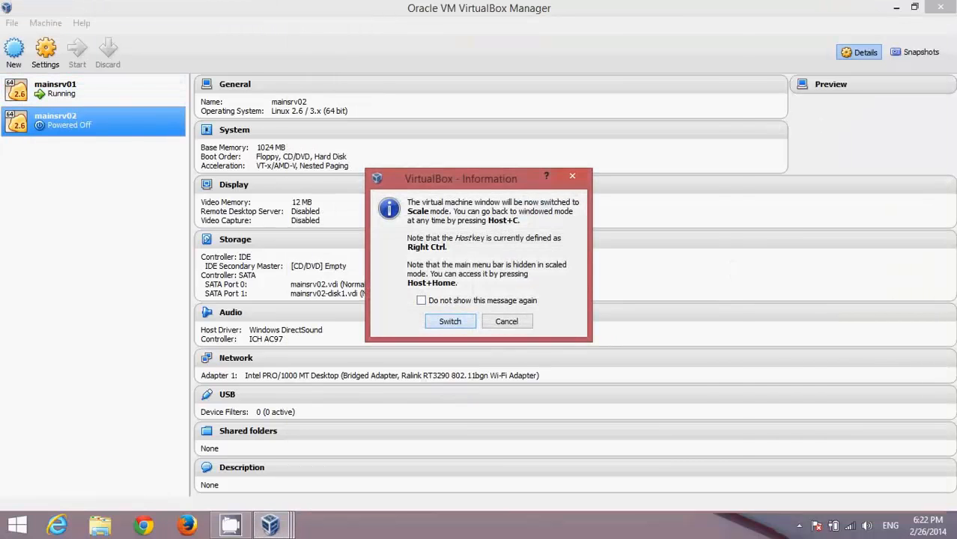
pyautogui.press('Return')
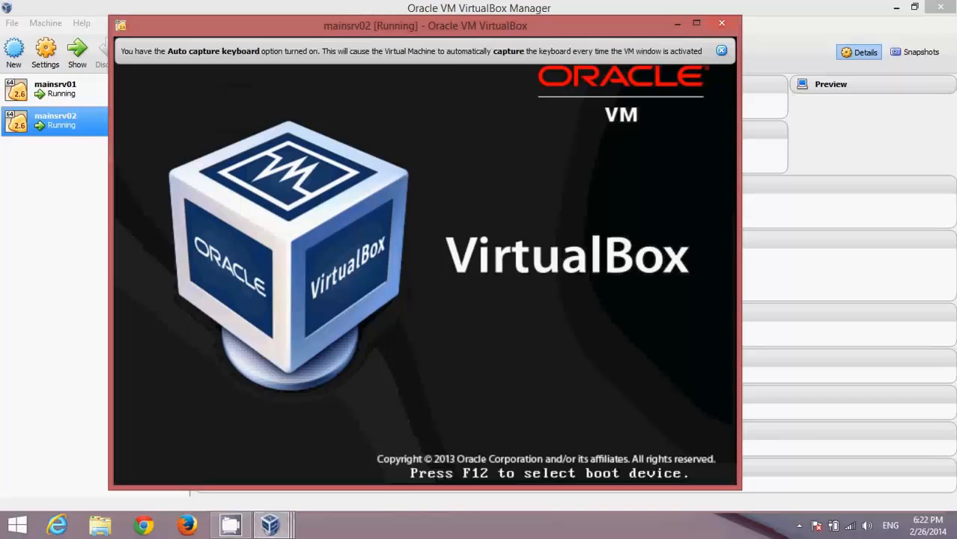
# Dismiss the keyboard and mouse notices and move the mainsrv01 console up and left.
pyautogui.click(721, 51)
pyautogui.click(270, 525)
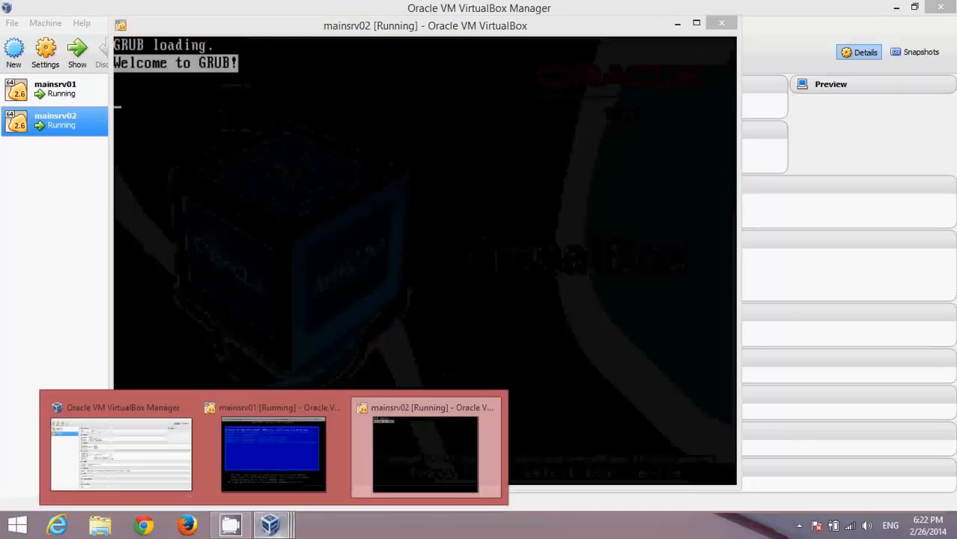
pyautogui.click(274, 453)
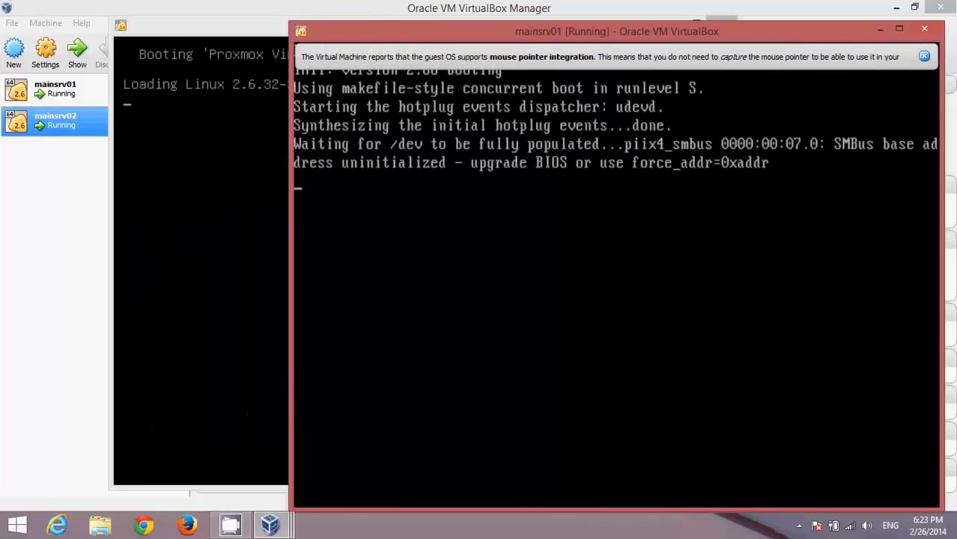
pyautogui.click(925, 56)
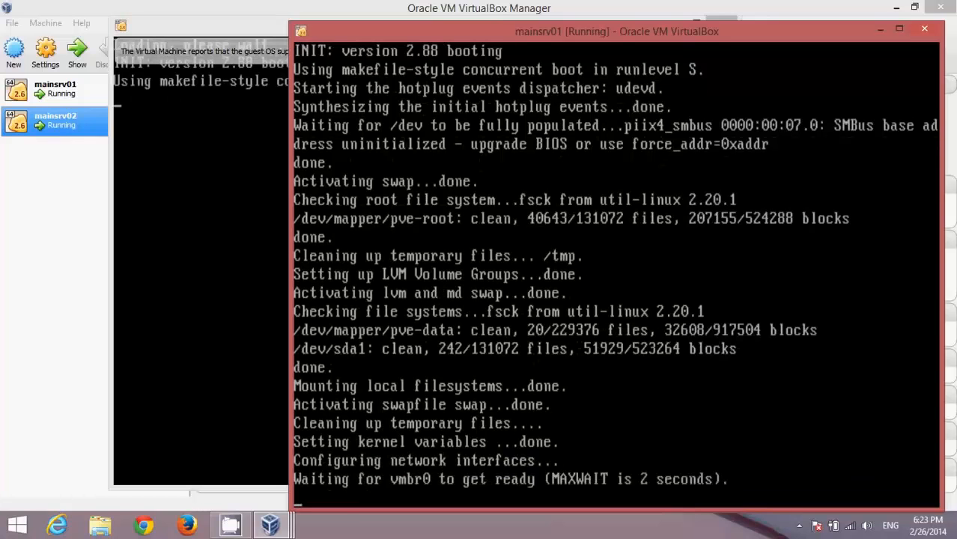
pyautogui.moveTo(616, 31); pyautogui.dragTo(518, 19)
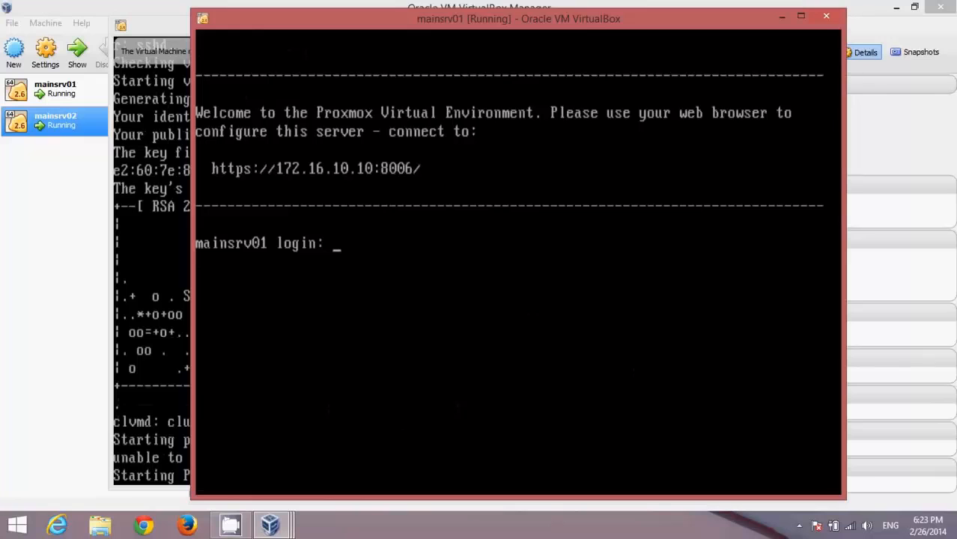
# Log in on the mainsrv01 console as root with the account password.
pyautogui.write('root')
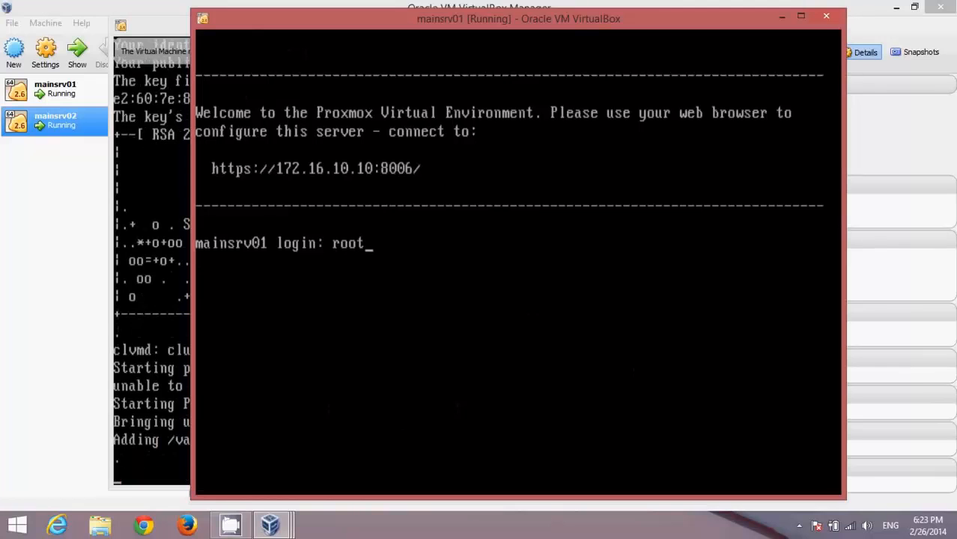
pyautogui.press('Return')
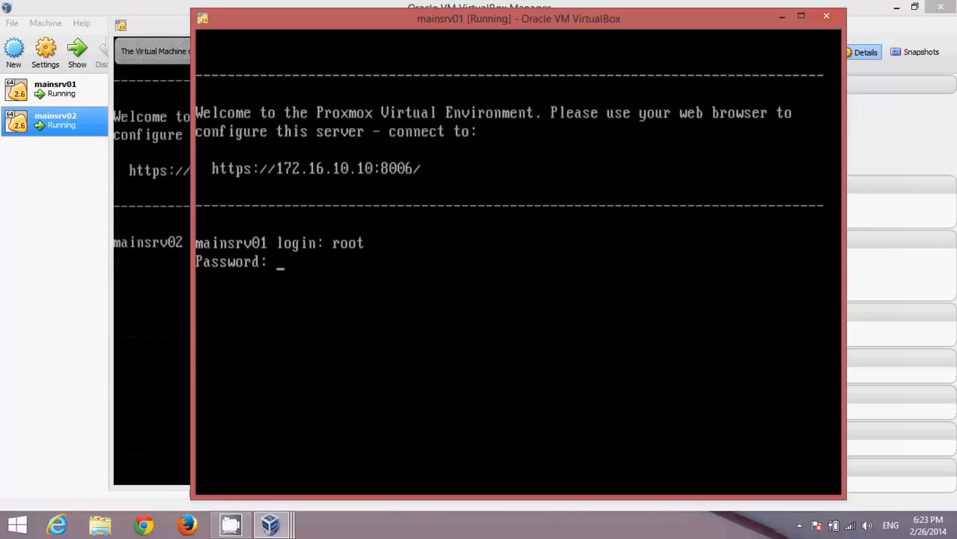
pyautogui.press('Return')
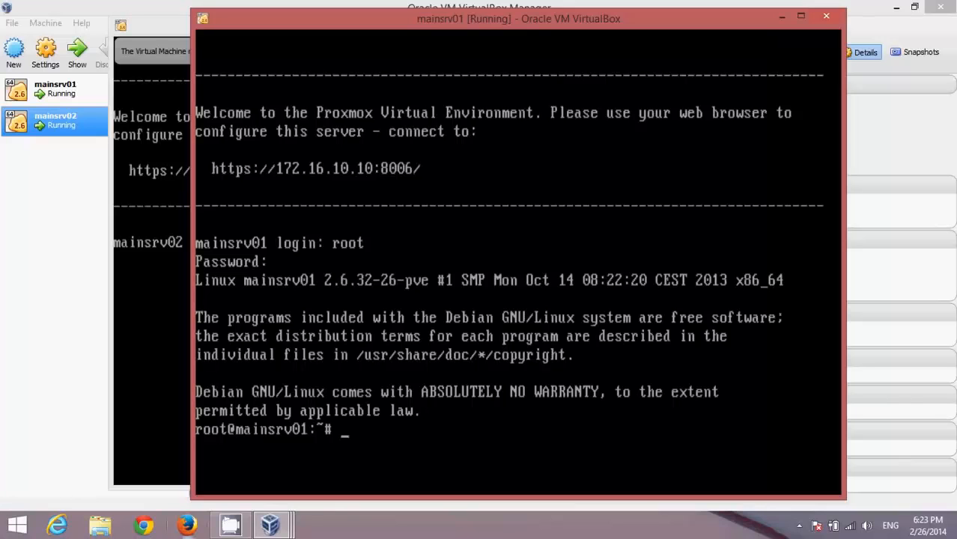
pyautogui.click(186, 525)
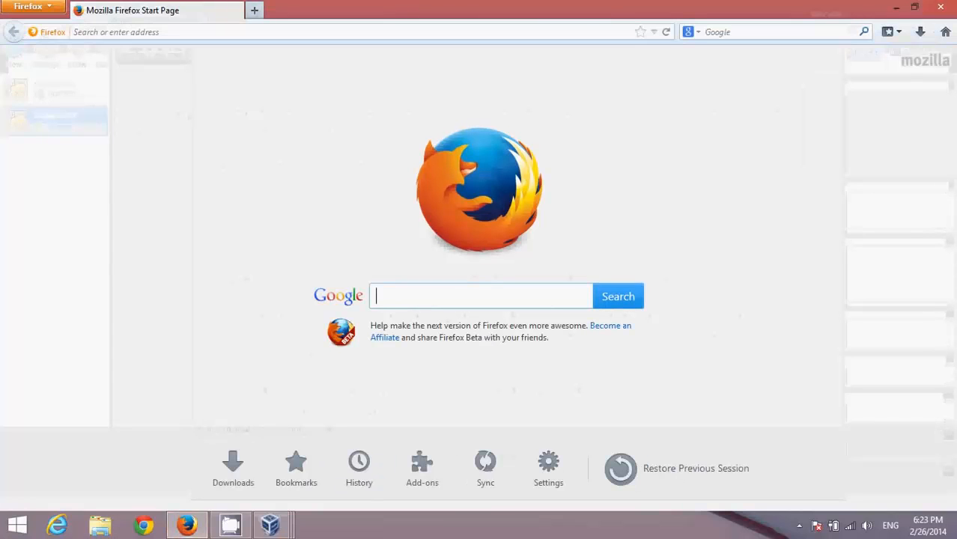
pyautogui.click(117, 32)
pyautogui.write('https:')
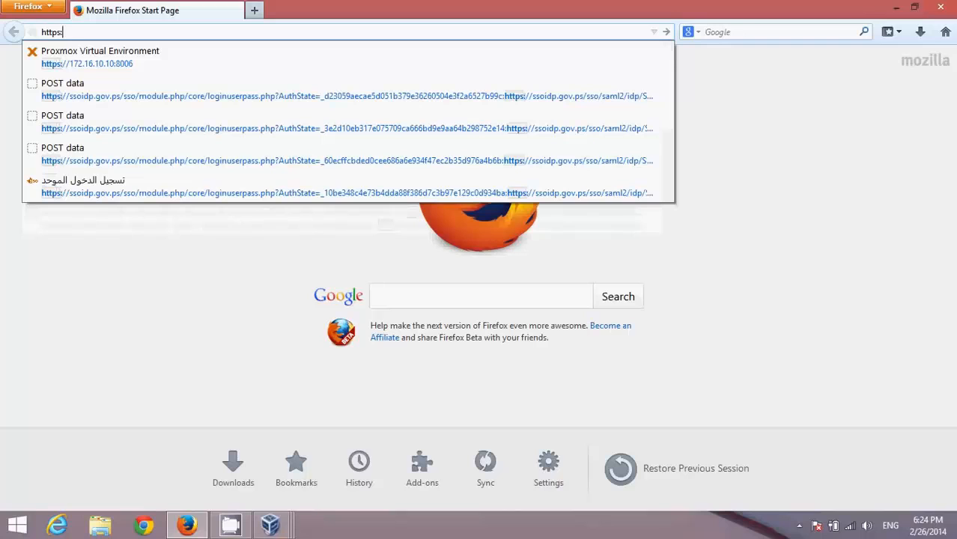
pyautogui.press('Down')
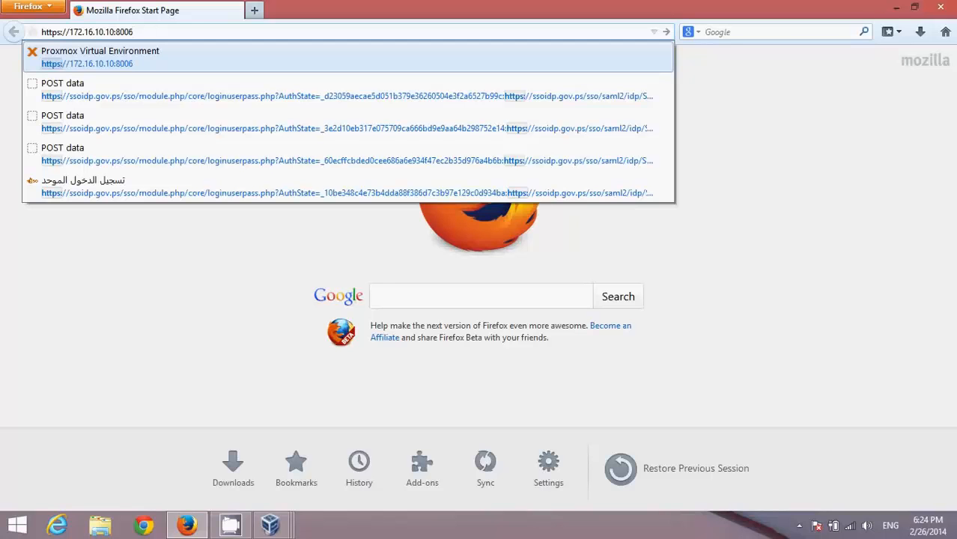
pyautogui.press('Return')
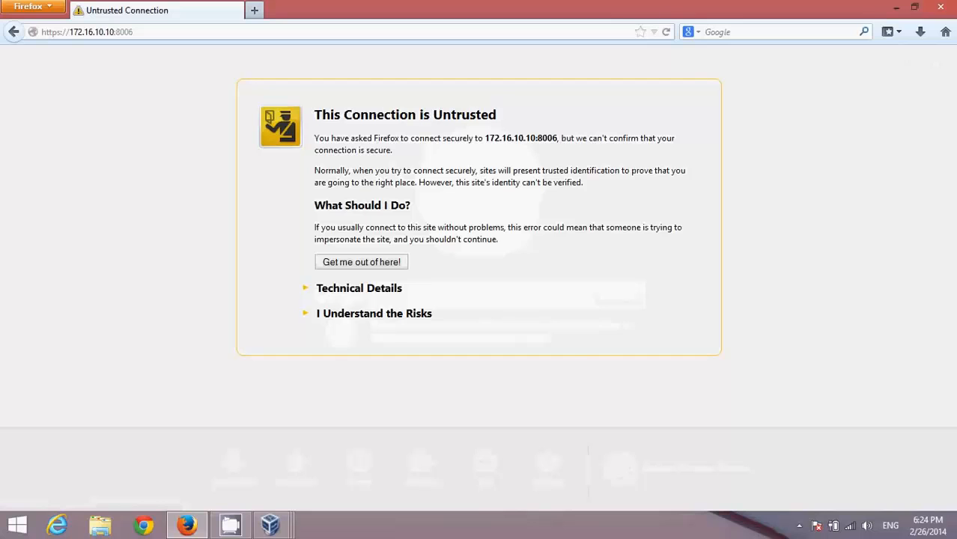
# Add a permanent security exception for the Proxmox server's certificate so the login page loads.
pyautogui.click(374, 314)
pyautogui.click(355, 404)
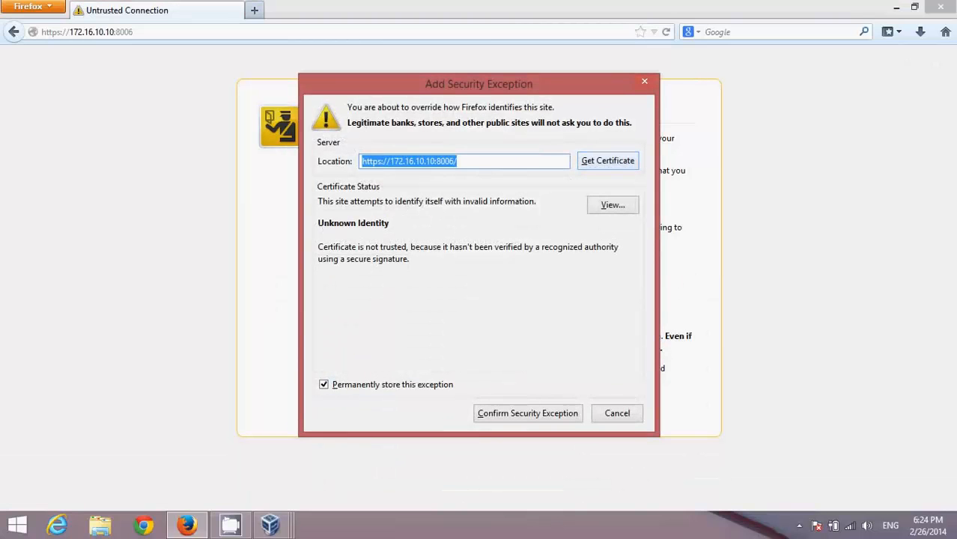
pyautogui.click(608, 162)
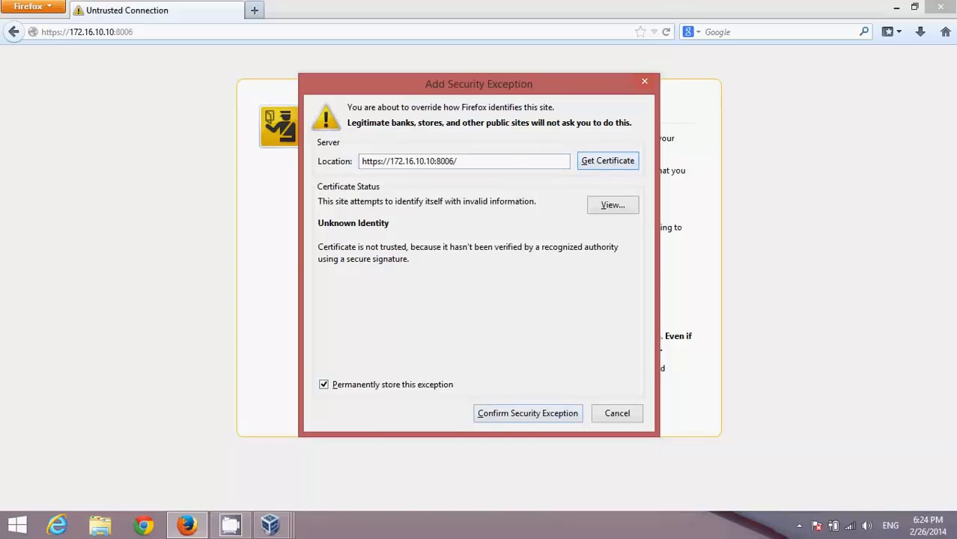
pyautogui.click(528, 414)
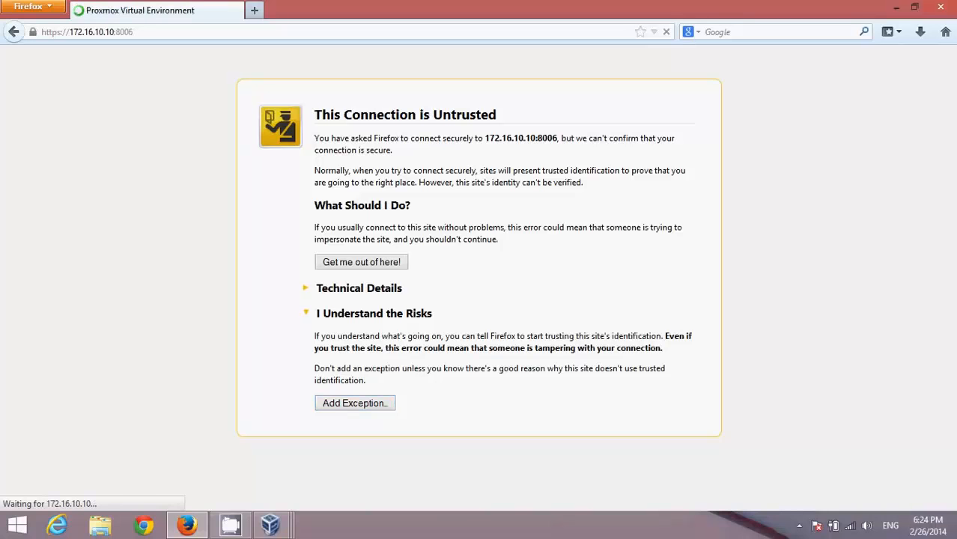
pyautogui.moveTo(271, 525)
pyautogui.moveTo(425, 454)
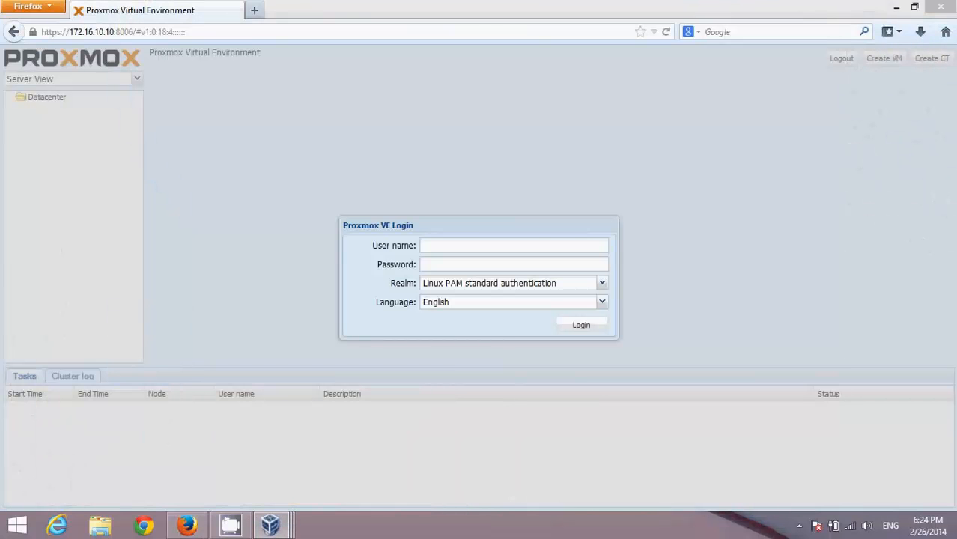
pyautogui.click(514, 245)
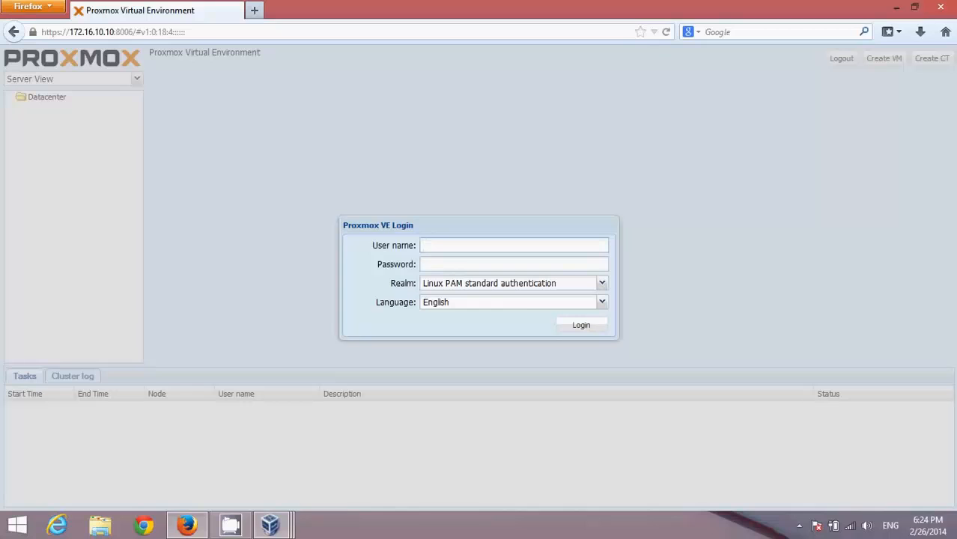
# Log in to the Proxmox web interface as root and dismiss the no-subscription notice.
pyautogui.write('root')
pyautogui.press('Tab')
pyautogui.write('******')
pyautogui.press('Return')
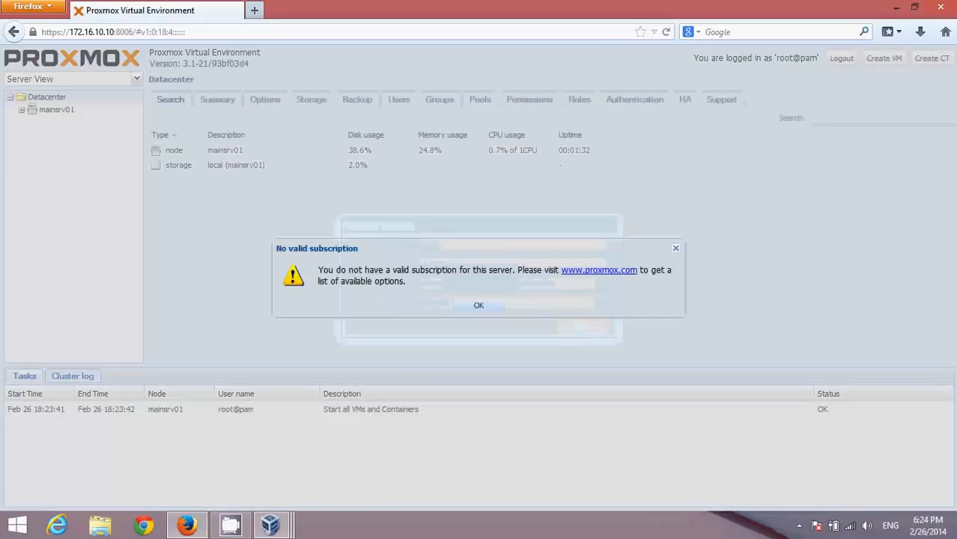
pyautogui.press('Return')
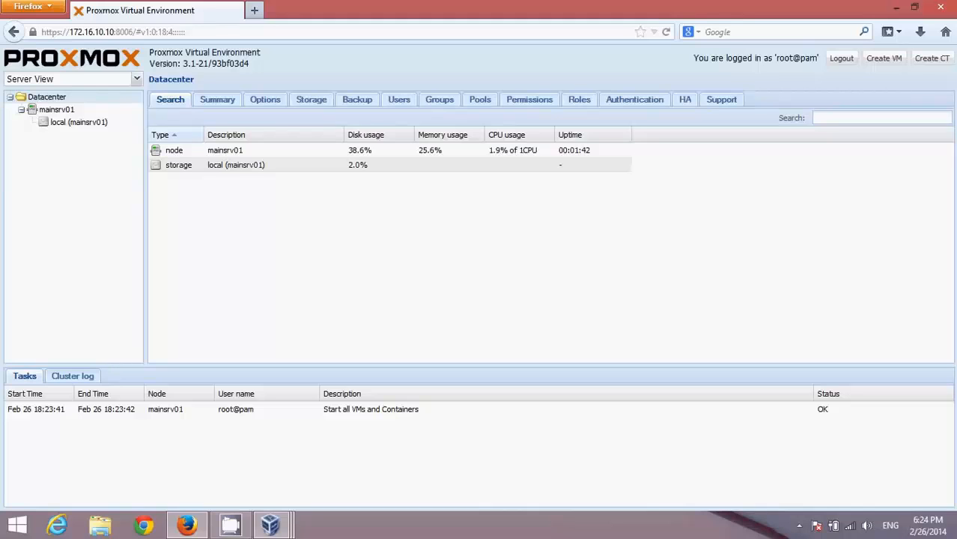
# Browse mainsrv01's local storage, then review the node's Summary status table and usage graphs.
pyautogui.click(56, 109)
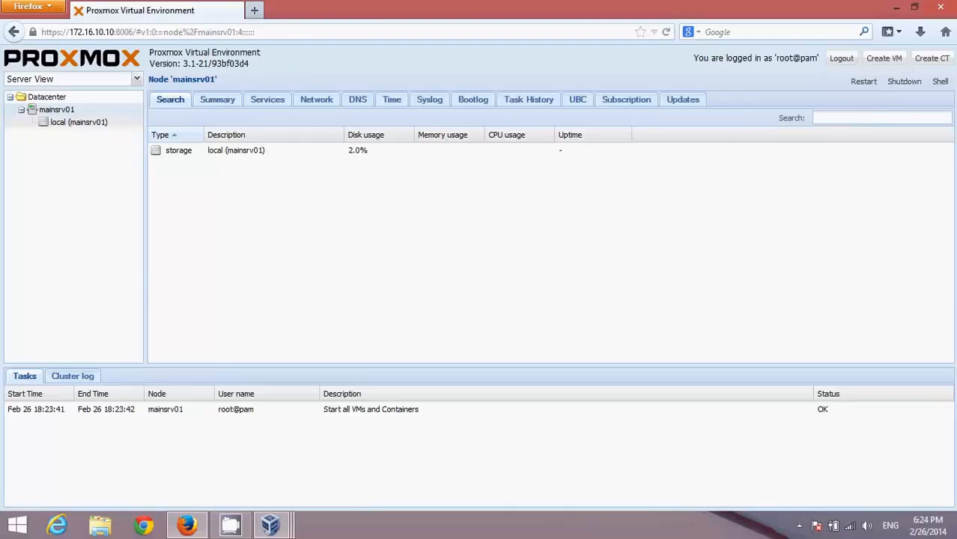
pyautogui.click(78, 122)
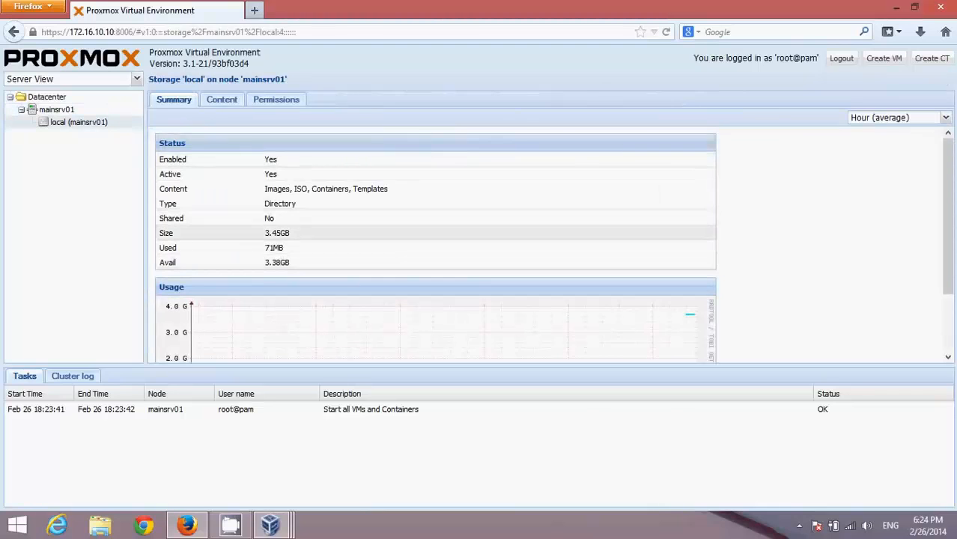
pyautogui.click(57, 109)
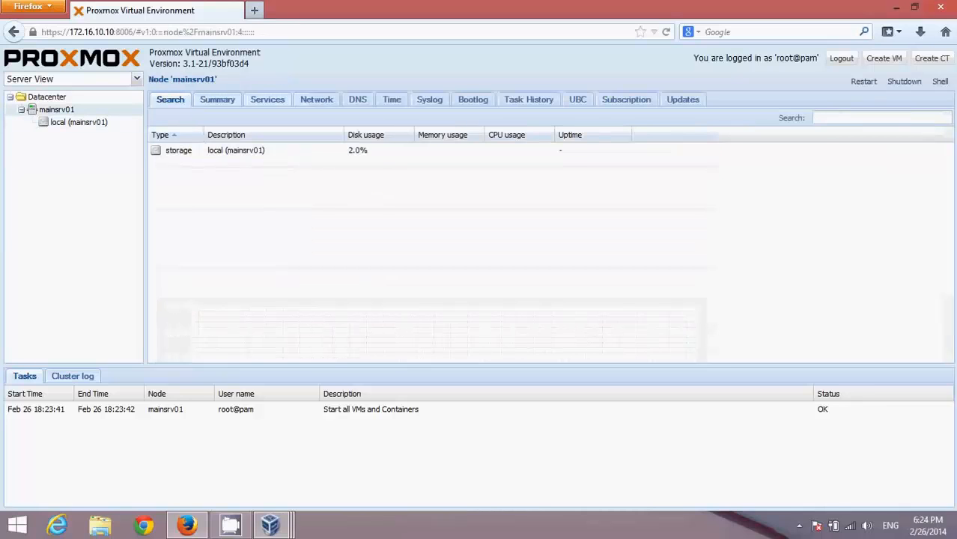
pyautogui.click(217, 99)
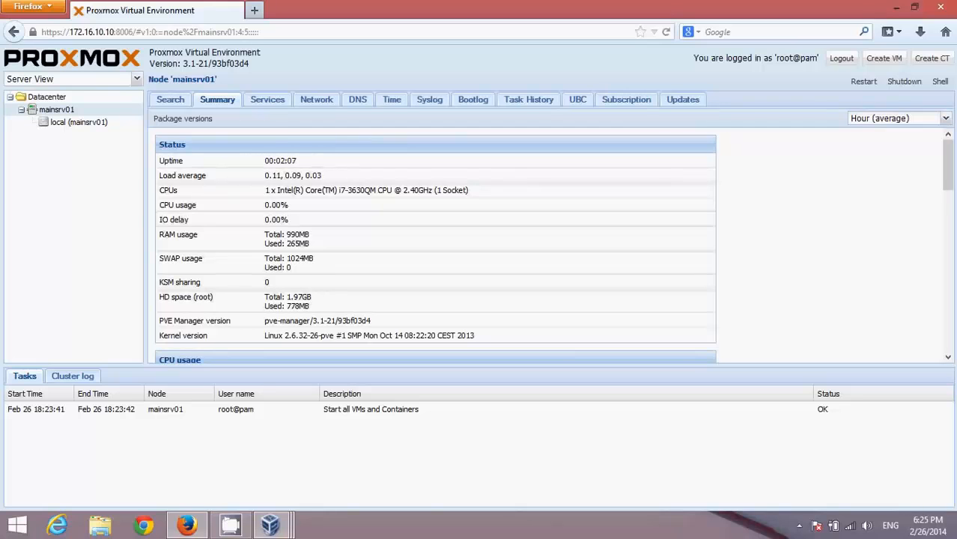
pyautogui.scroll(-5, 435, 248)
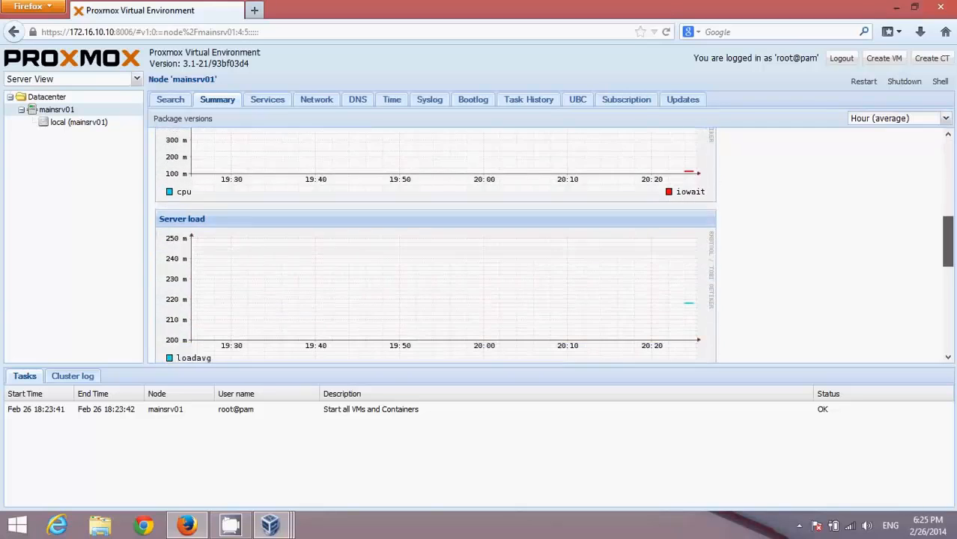
pyautogui.scroll(-5, 435, 247)
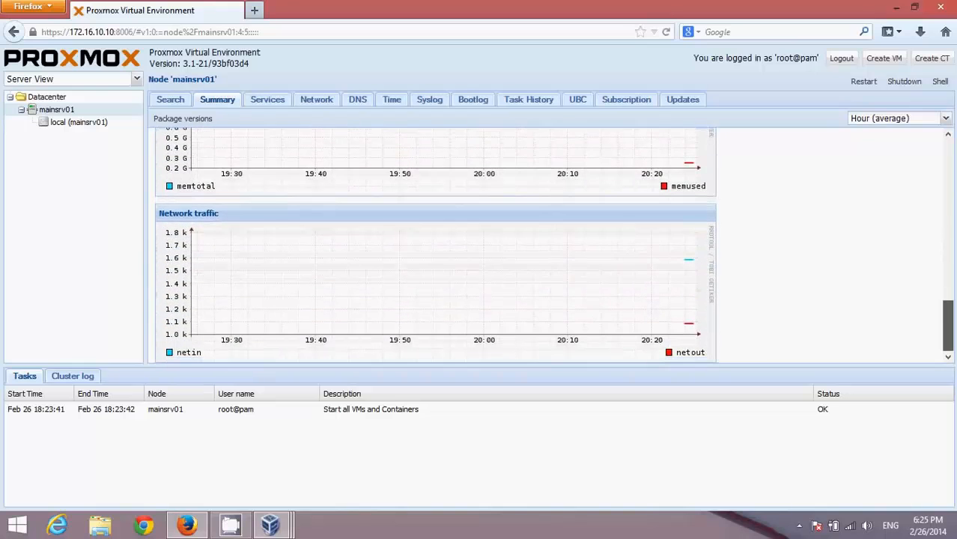
pyautogui.scroll(5, 434, 247)
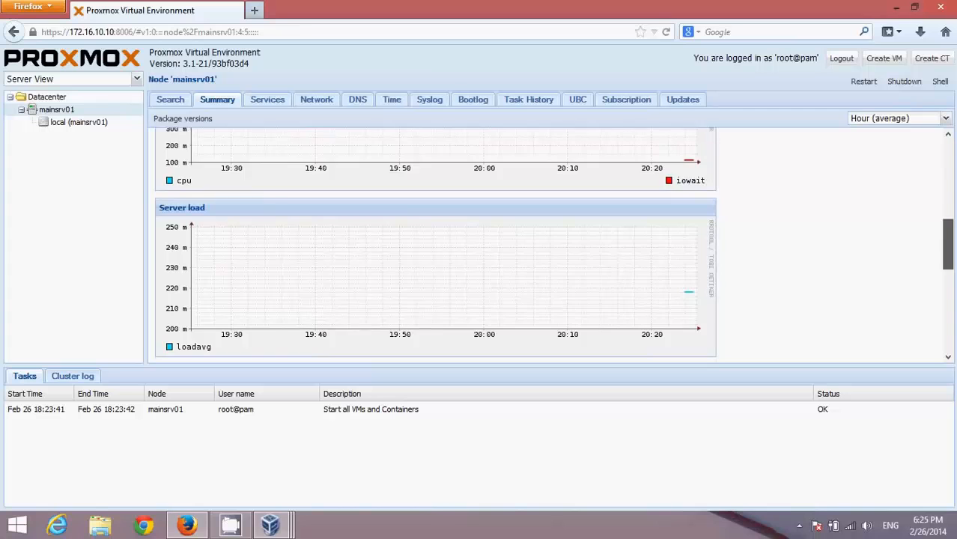
pyautogui.scroll(5, 434, 247)
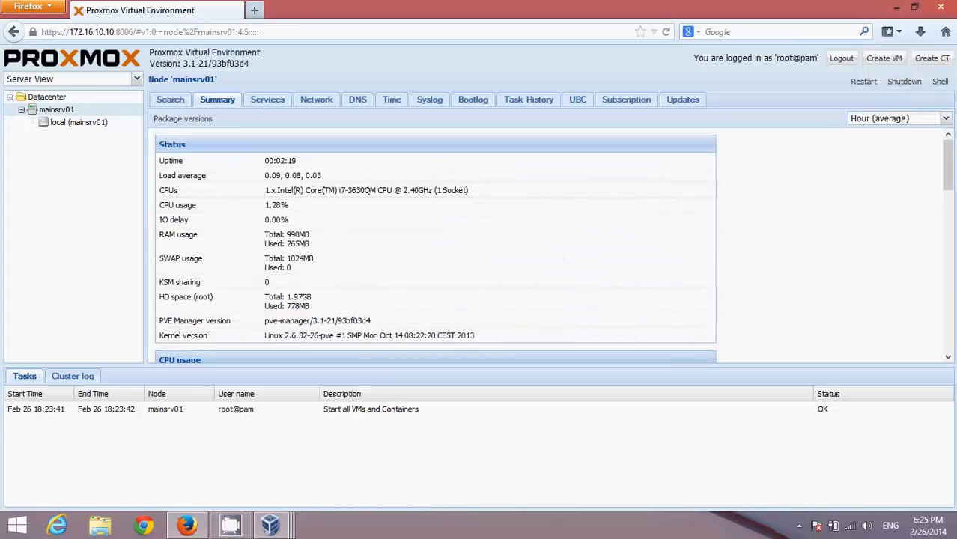
# Check the mainsrv01 and mainsrv02 consoles, then return to Firefox.
pyautogui.moveTo(270, 526)
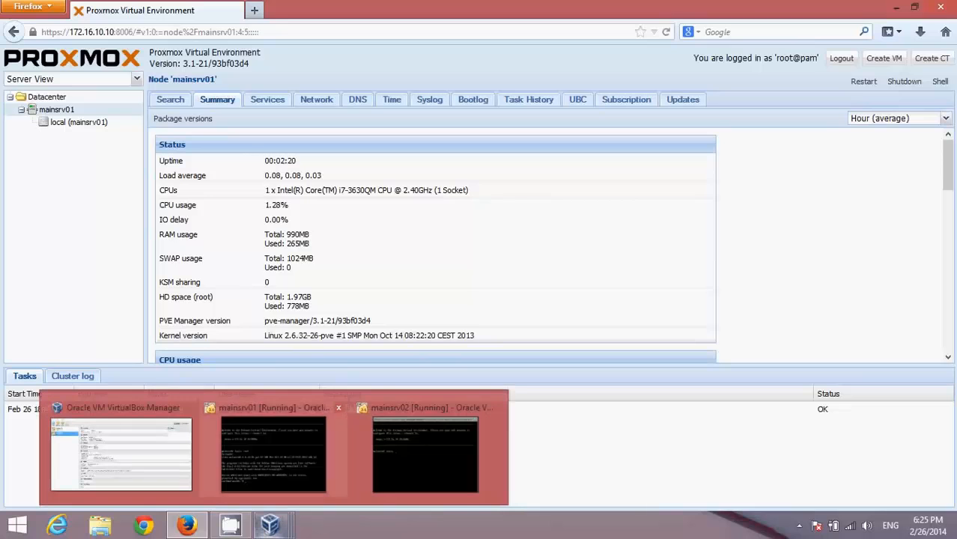
pyautogui.click(273, 457)
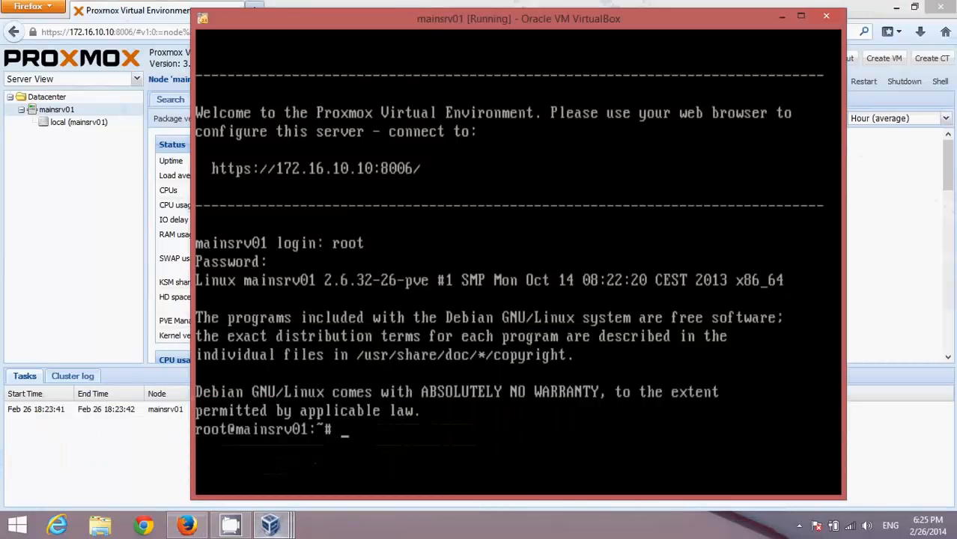
pyautogui.moveTo(271, 525)
pyautogui.click(423, 450)
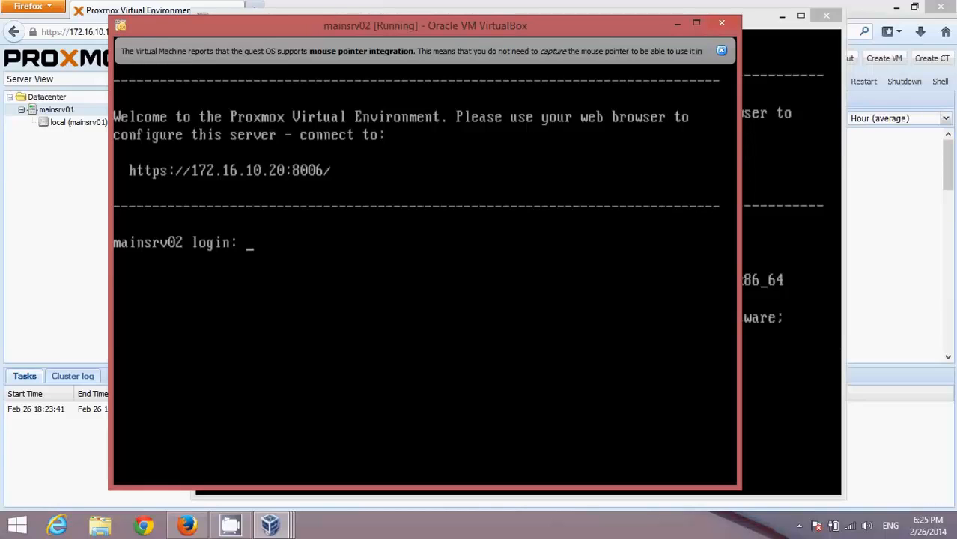
pyautogui.click(187, 525)
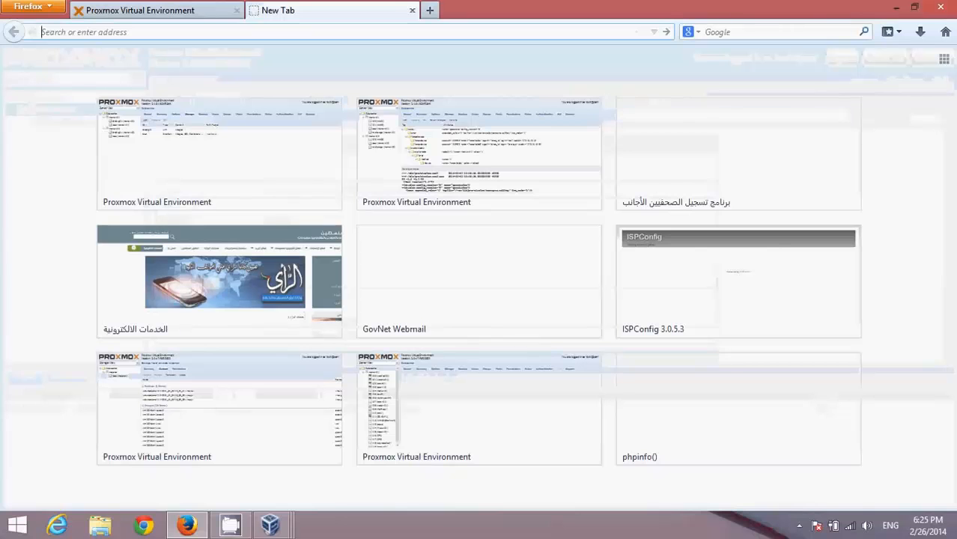
pyautogui.write('https://')
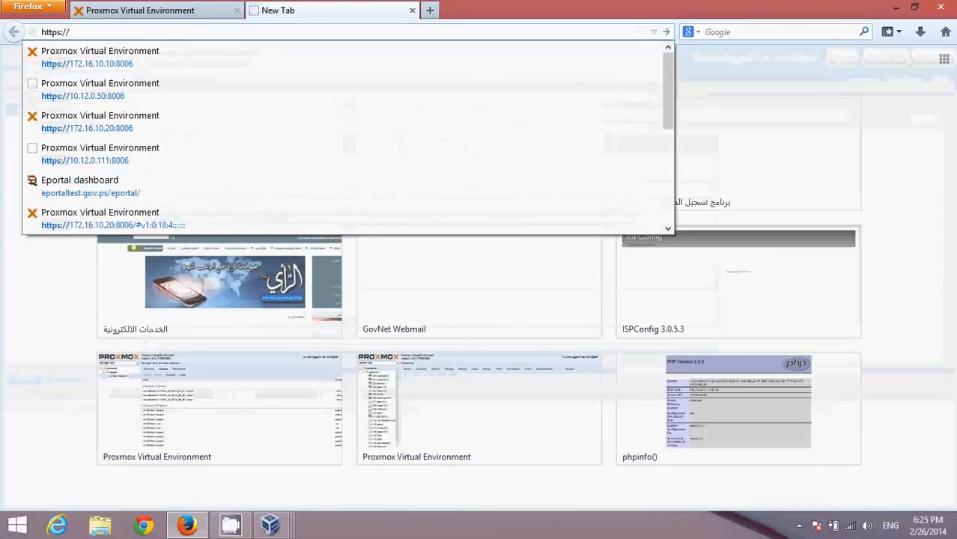
pyautogui.press('Down')
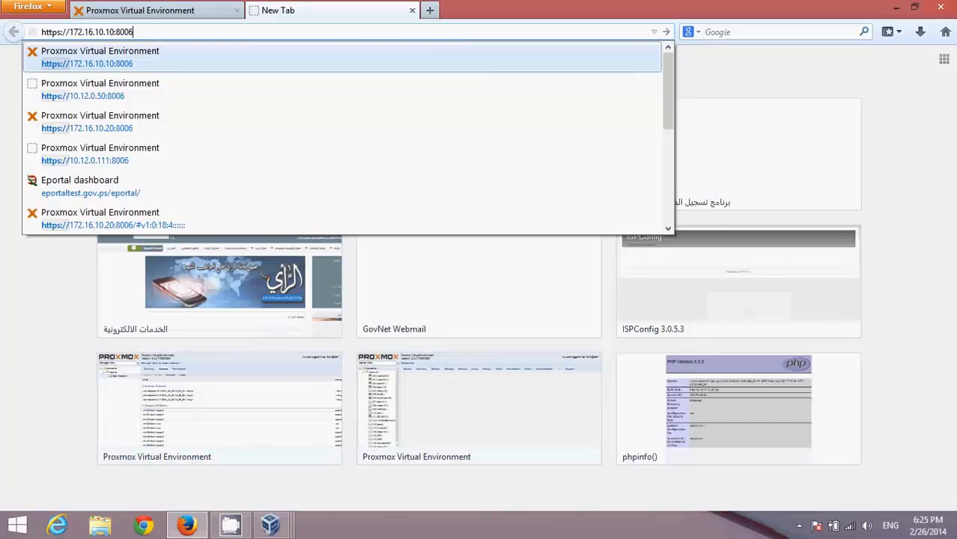
pyautogui.press('Left')
pyautogui.press('Left')
pyautogui.press('Left')
pyautogui.press('Left')
pyautogui.press('Left')
pyautogui.press('Left')
pyautogui.press('BackSpace')
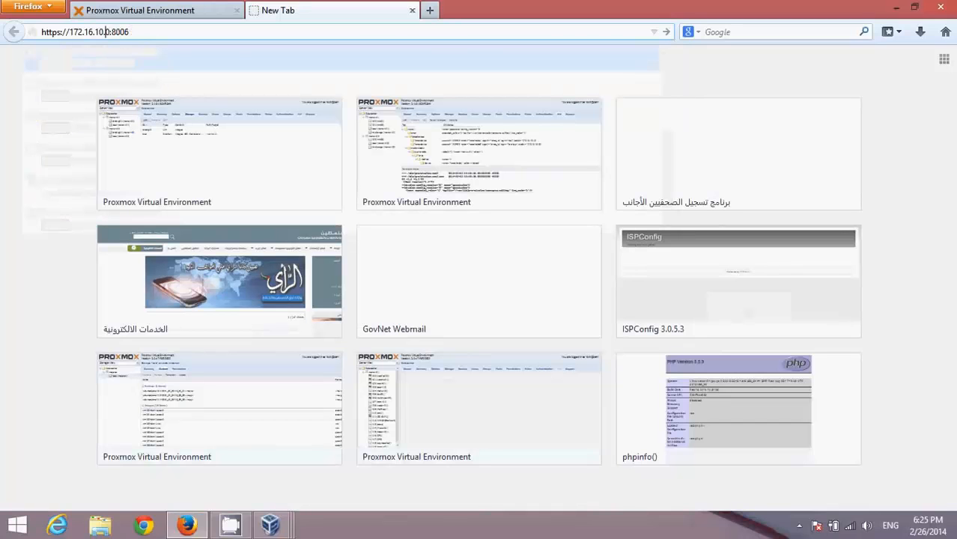
pyautogui.write('2')
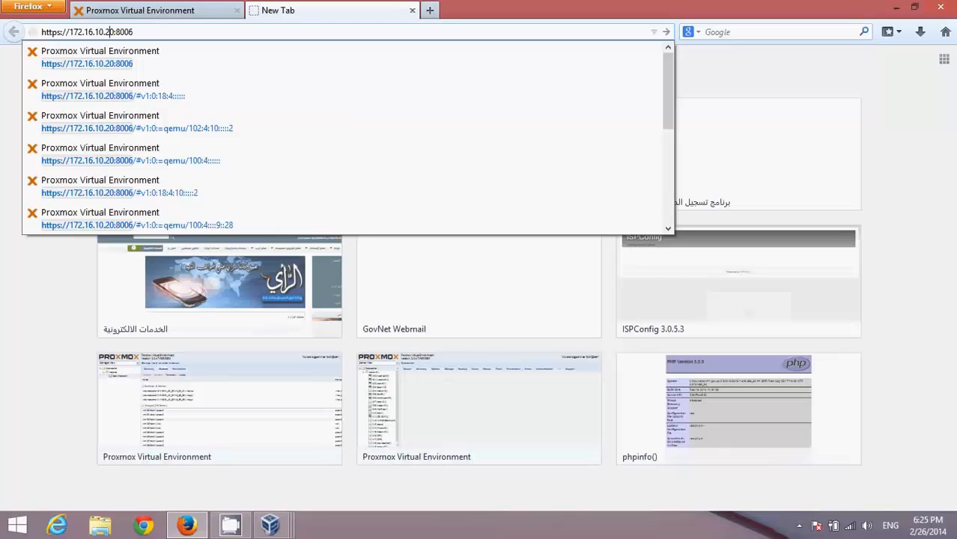
pyautogui.press('Return')
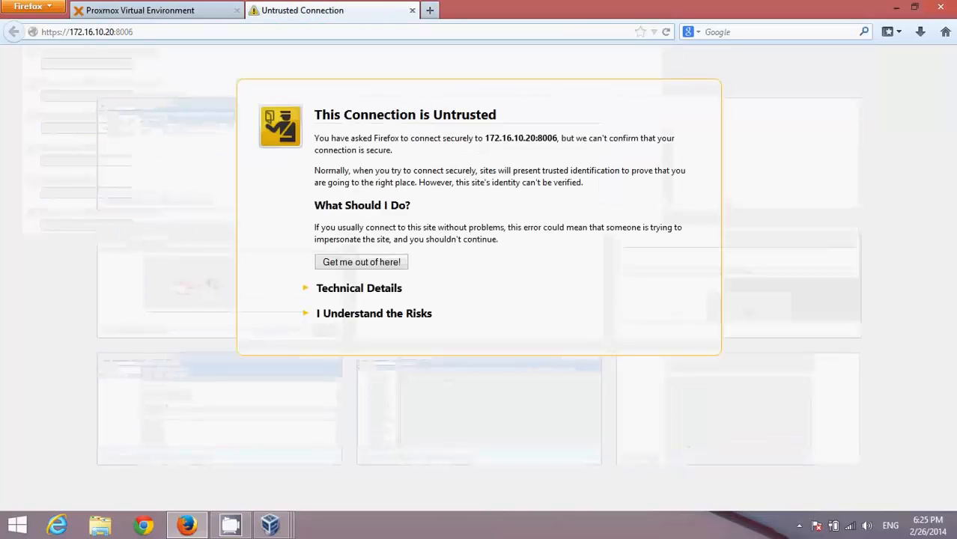
# Permanently trust the certificate for 172.16.10.20:8006 via a security exception.
pyautogui.click(374, 314)
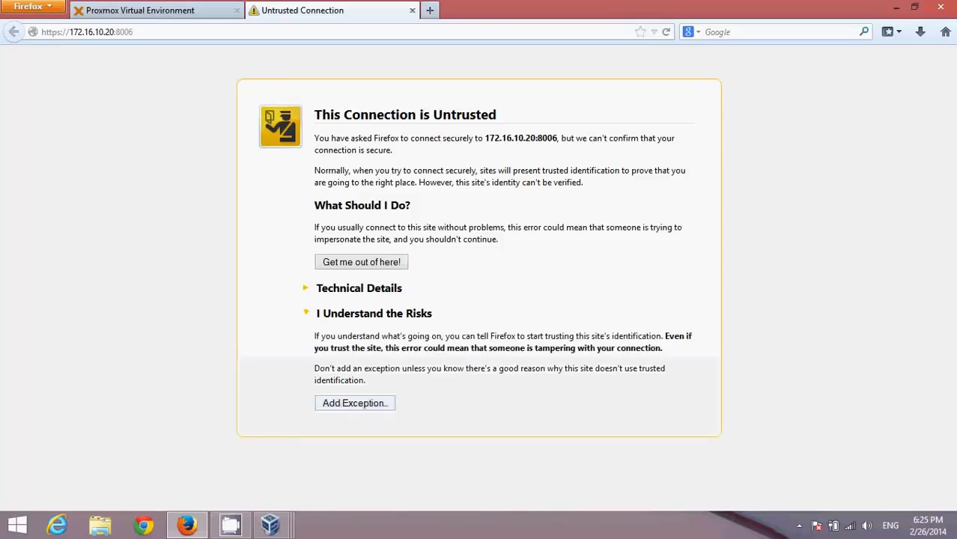
pyautogui.click(355, 403)
pyautogui.click(608, 162)
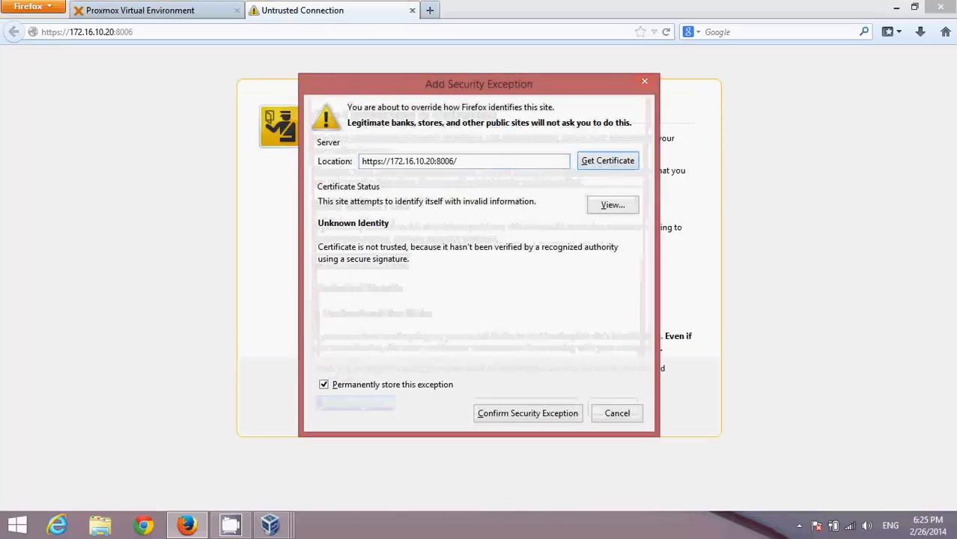
pyautogui.click(527, 413)
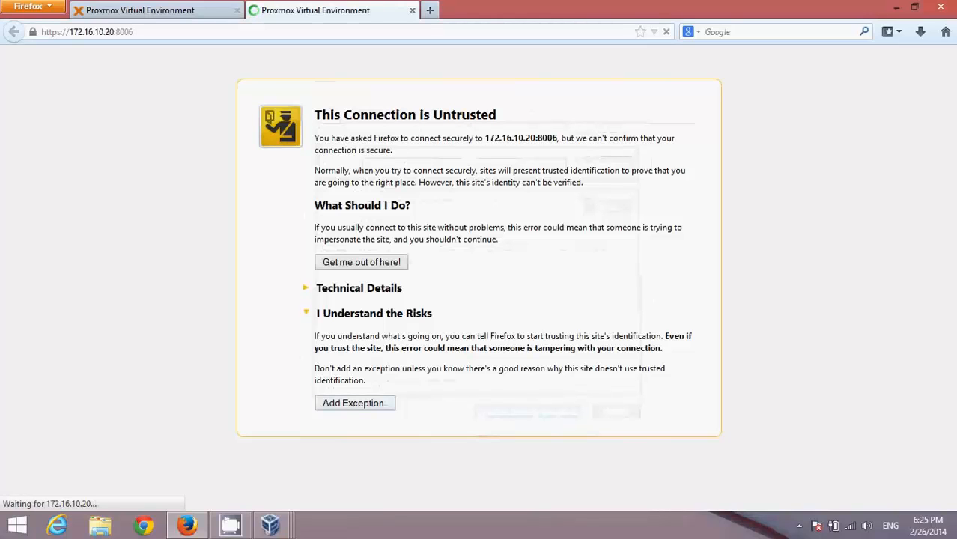
# Switch between the mainsrv01 and mainsrv02 Proxmox tabs to check loading progress.
pyautogui.click(140, 10)
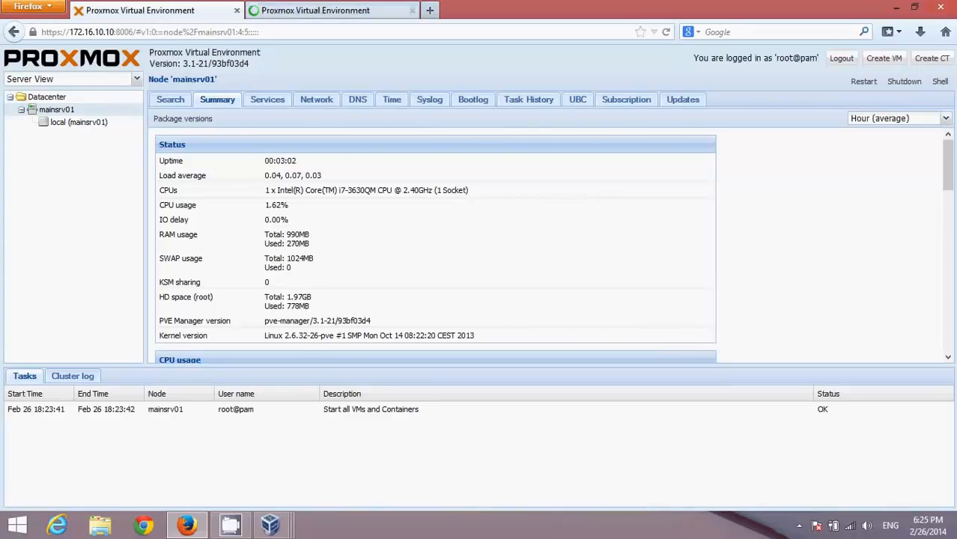
pyautogui.click(315, 10)
pyautogui.click(140, 10)
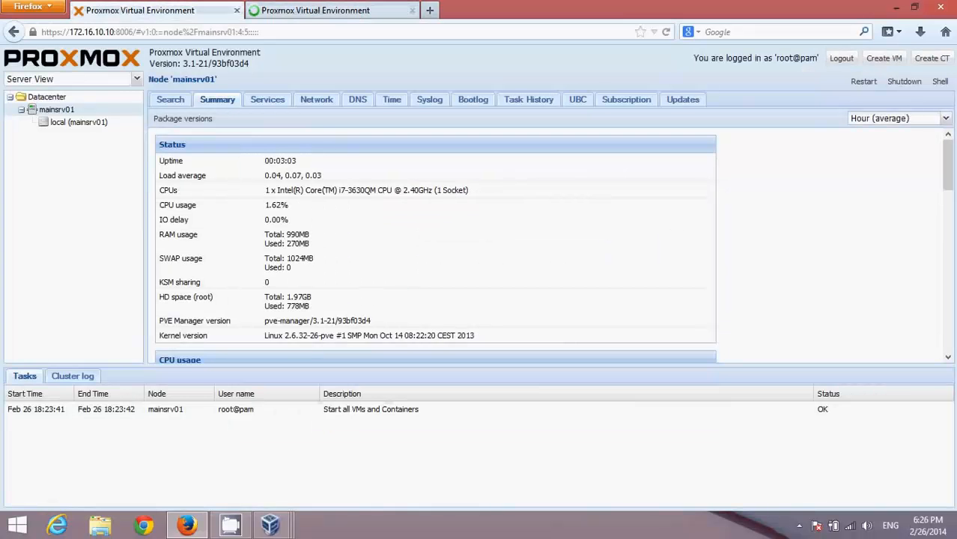
pyautogui.click(315, 11)
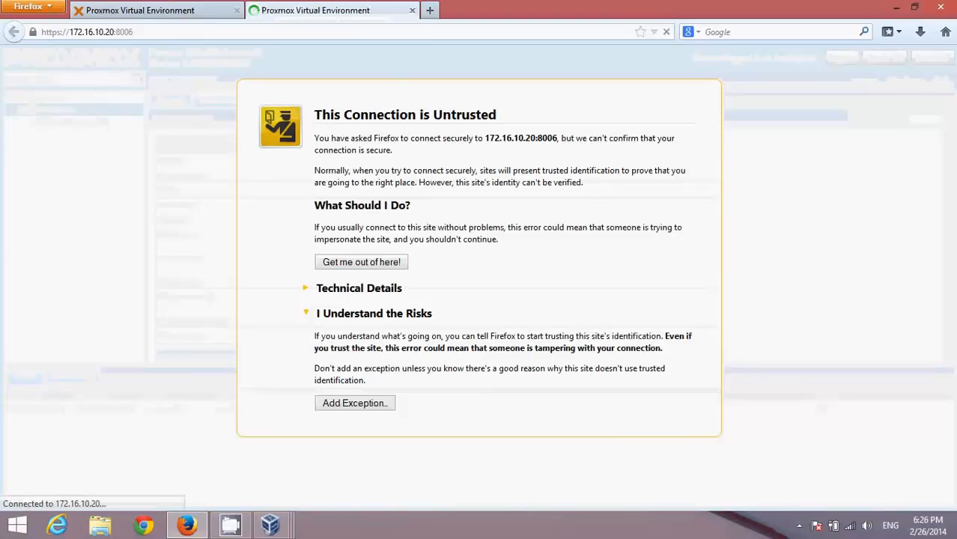
# Bring the mainsrv02 console forward and log in as root.
pyautogui.moveTo(270, 525)
pyautogui.click(276, 446)
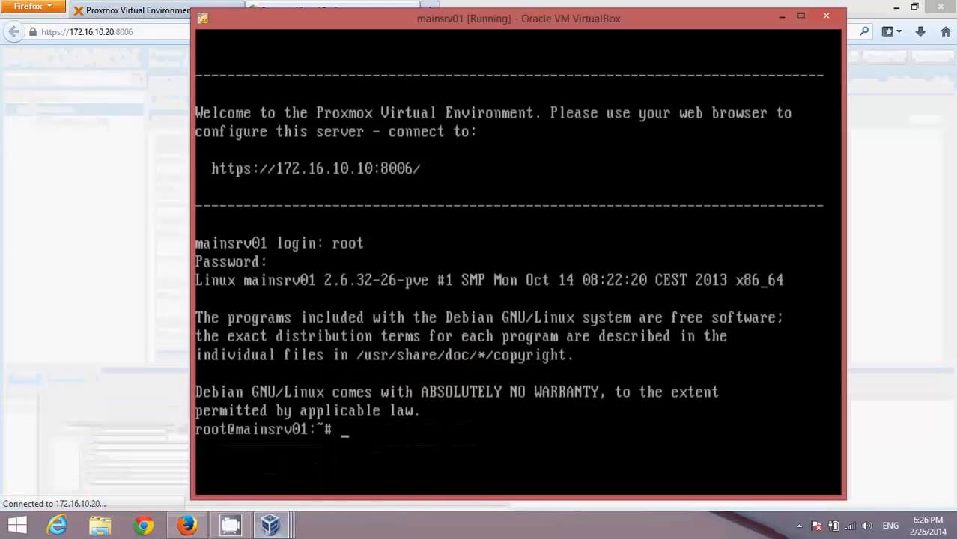
pyautogui.click(427, 438)
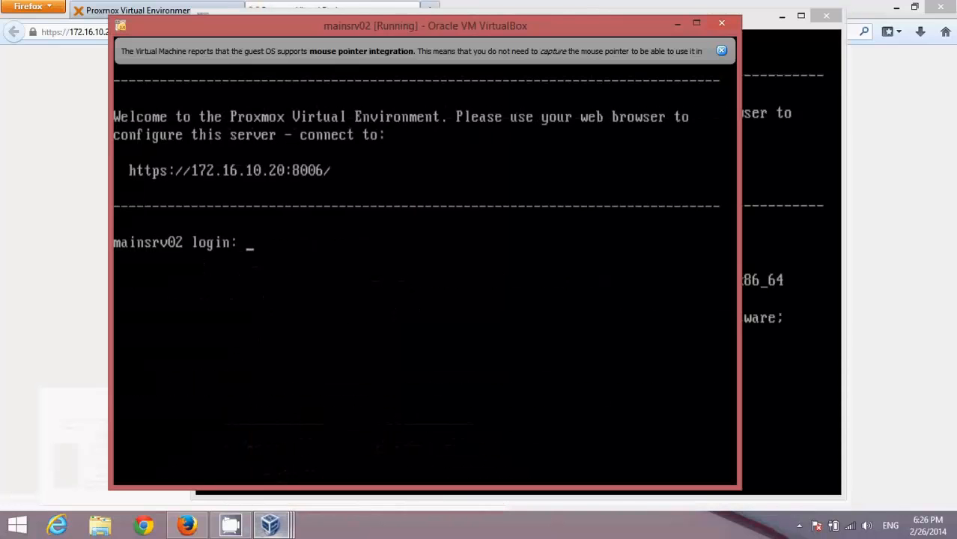
pyautogui.write('root')
pyautogui.press('Return')
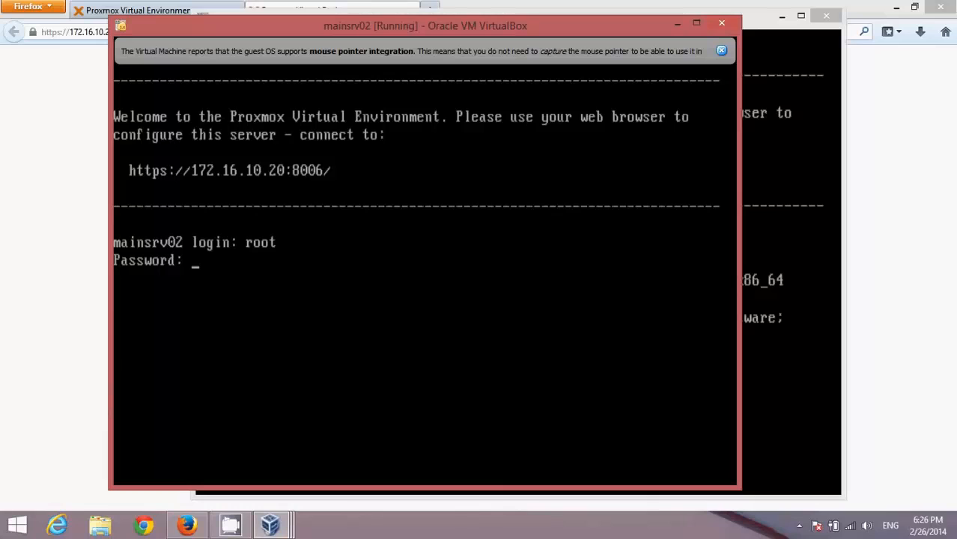
pyautogui.press('Return')
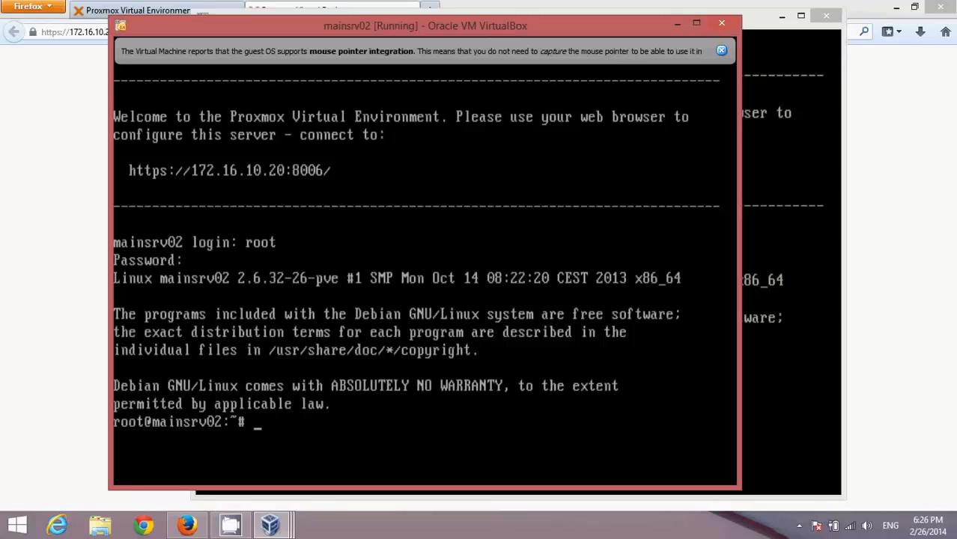
# Run df -h on mainsrv02, showing pve-root 2.0G at 41% and pve-data 3.5G.
pyautogui.write('df -h')
pyautogui.press('Return')
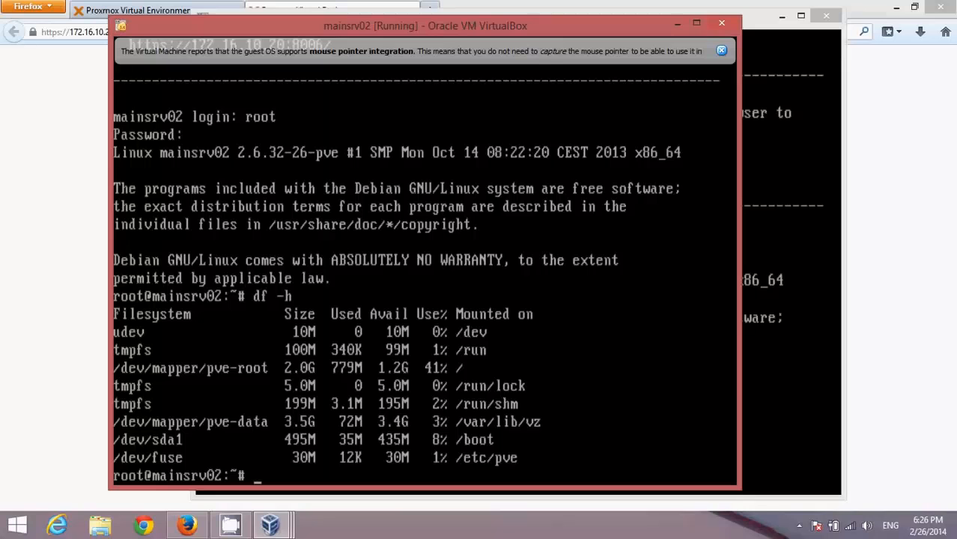
pyautogui.hotkey('alt', 'Tab')
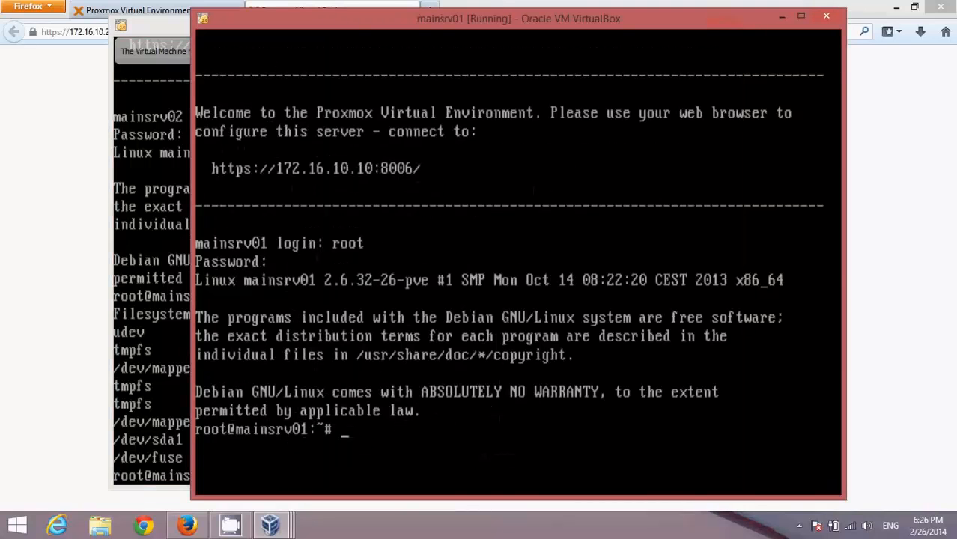
# Run df -h on mainsrv01 and open /etc/hosts in vim.tiny.
pyautogui.write('df -h')
pyautogui.press('Return')
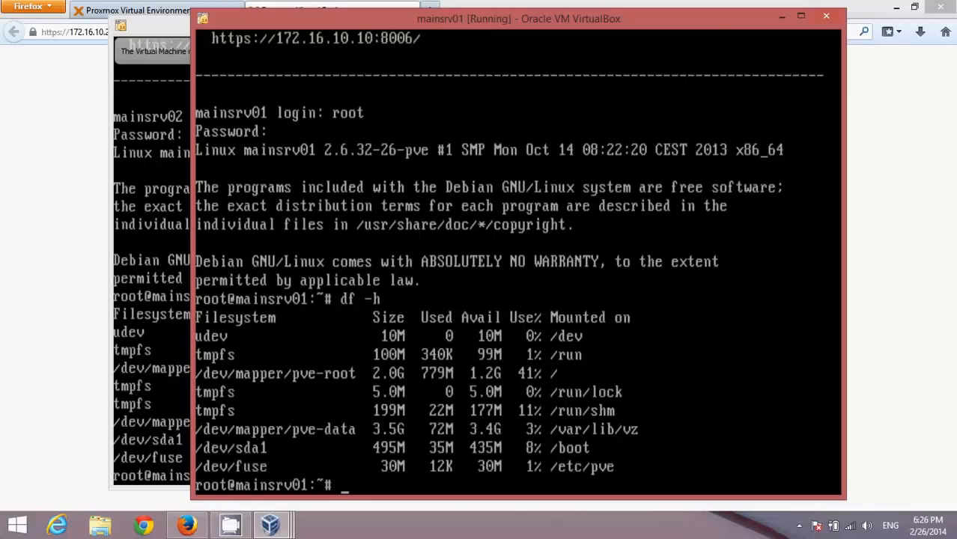
pyautogui.write('vim.tiny ')
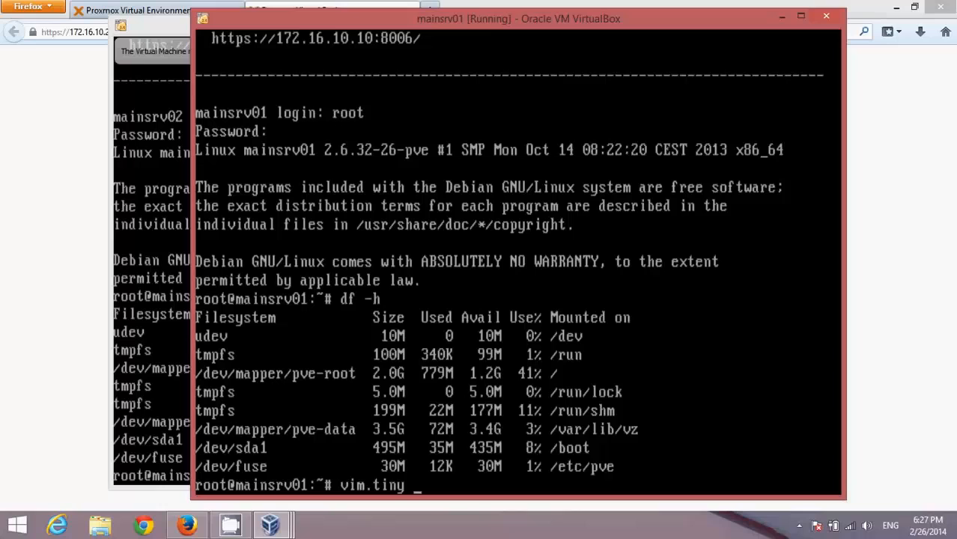
pyautogui.write('/etc/hosts')
pyautogui.press('Return')
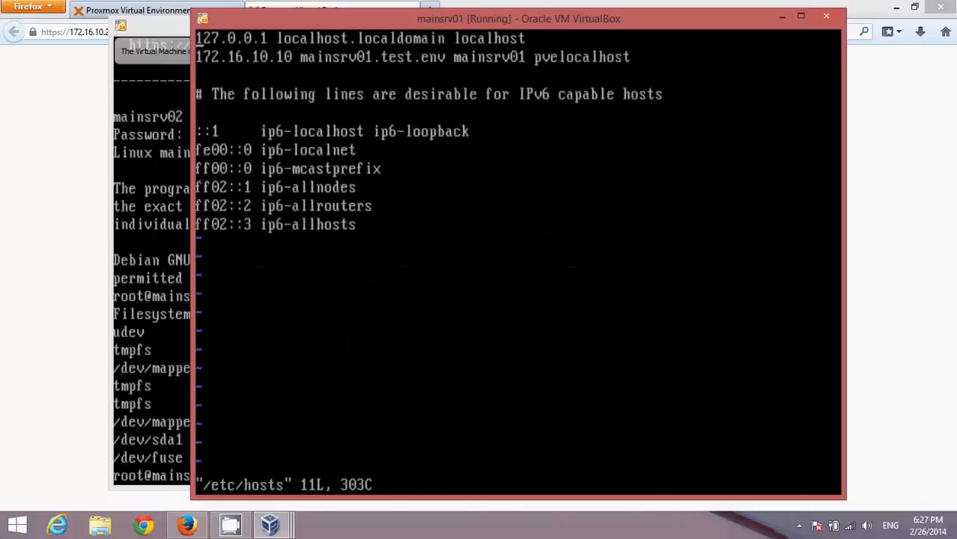
# Add '172.16.10.20 mainsrv02.test.env mainsrv02' on the third line and save with :wq.
pyautogui.press('Down')
pyautogui.press('Down')
pyautogui.press('i')
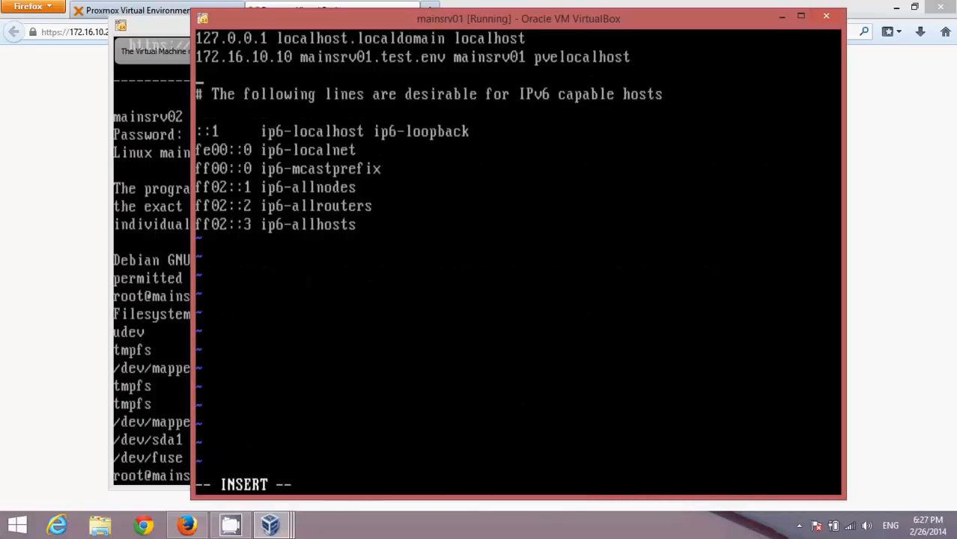
pyautogui.write('172.16.10.20')
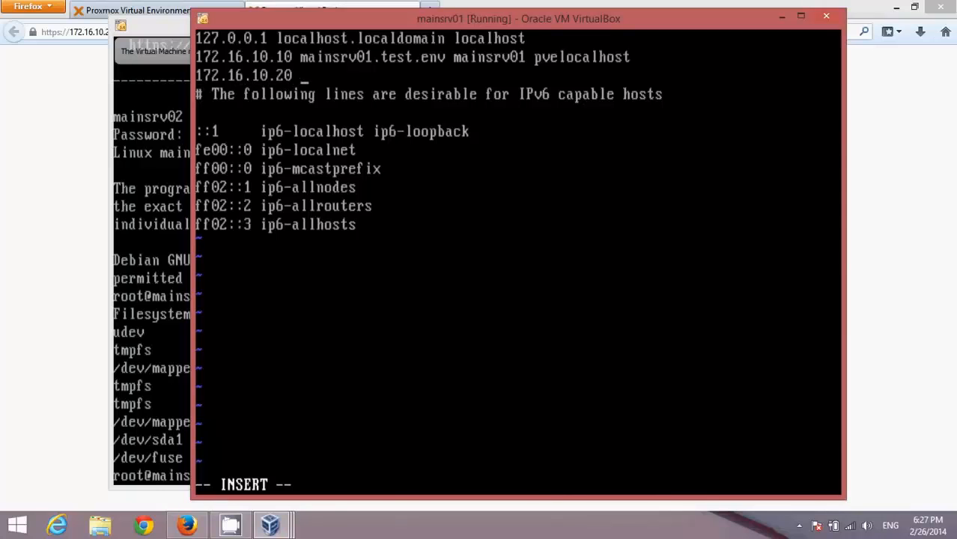
pyautogui.write(' mainsrv')
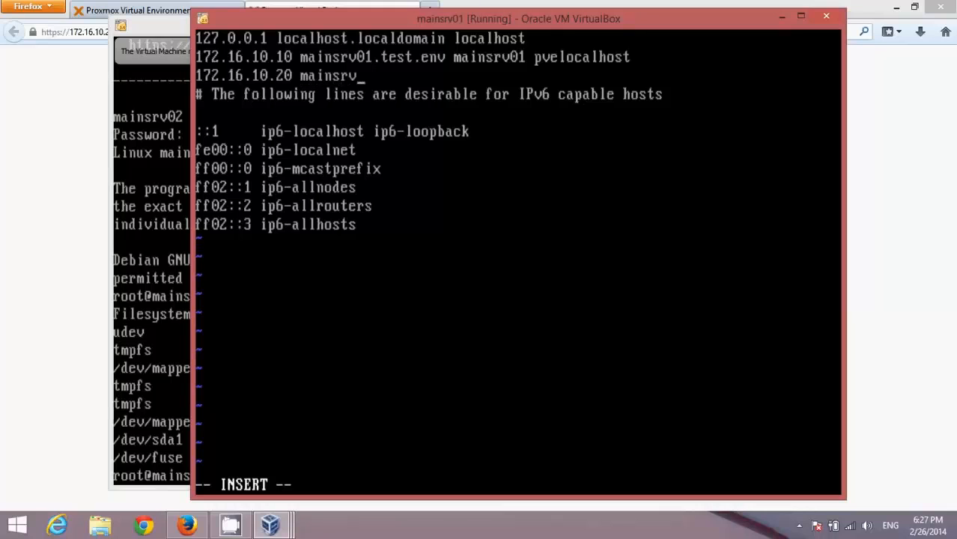
pyautogui.write('02.test.env')
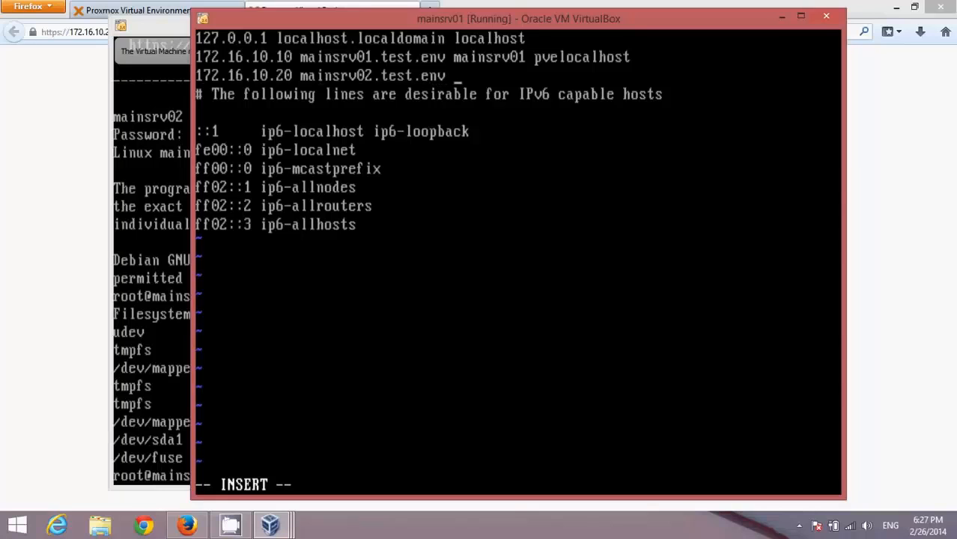
pyautogui.write(' mainsrv02')
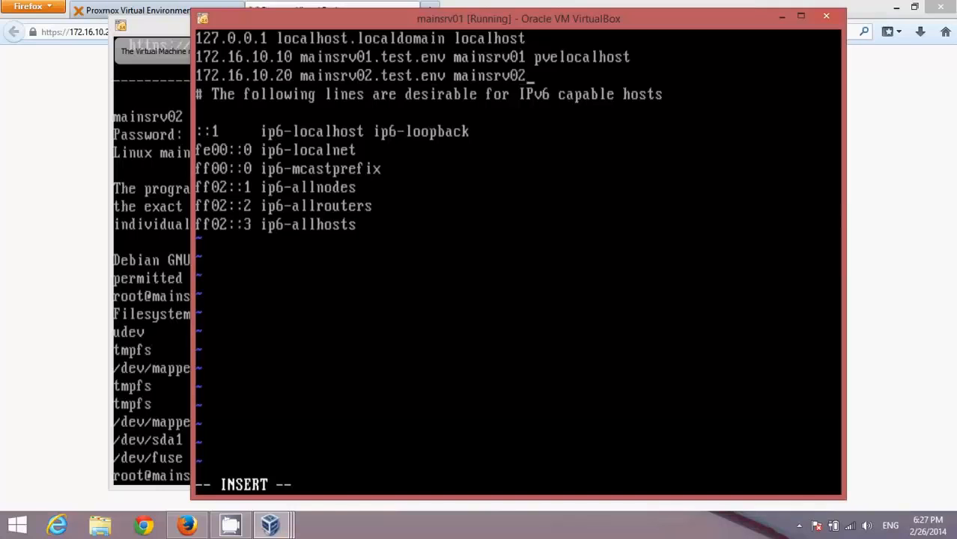
pyautogui.press('Escape')
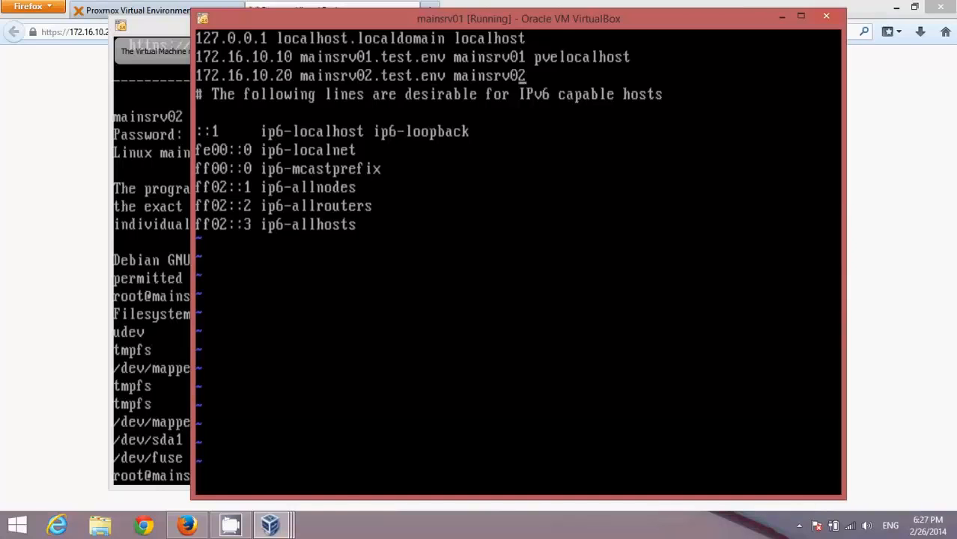
pyautogui.write(':wq')
pyautogui.press('Return')
# Ping mainsrv02 and mainsrv01 by hostname from mainsrv01, confirming 0% packet loss.
pyautogui.write('pi')
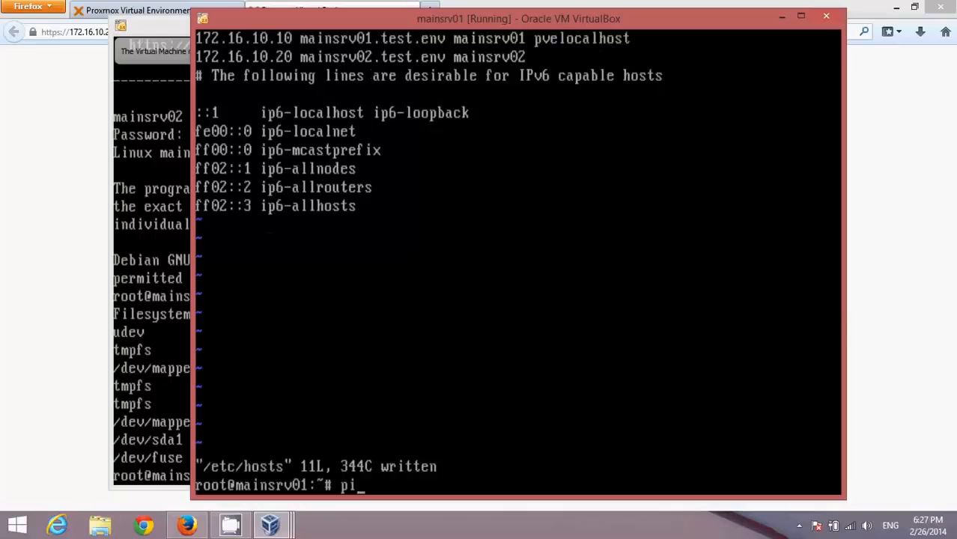
pyautogui.write('ng mainsrv02')
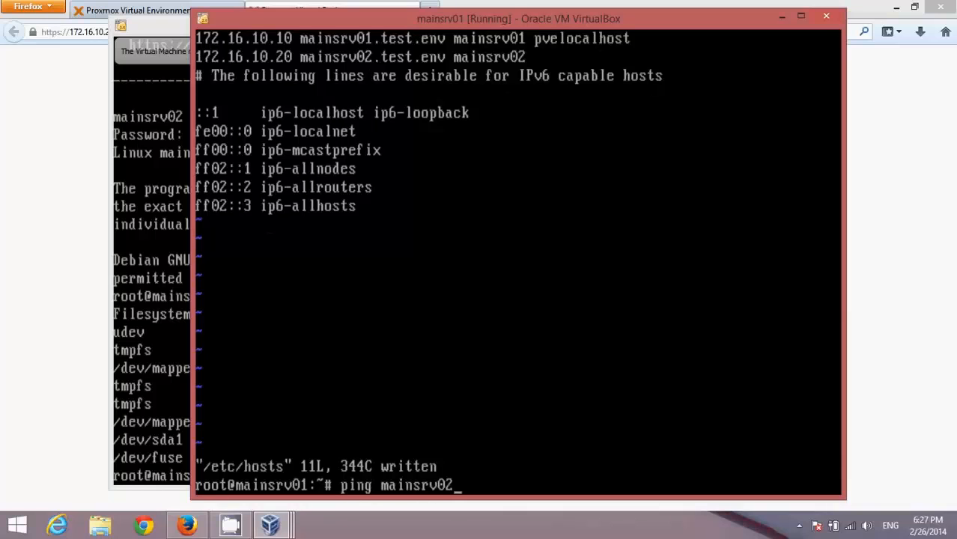
pyautogui.press('Return')
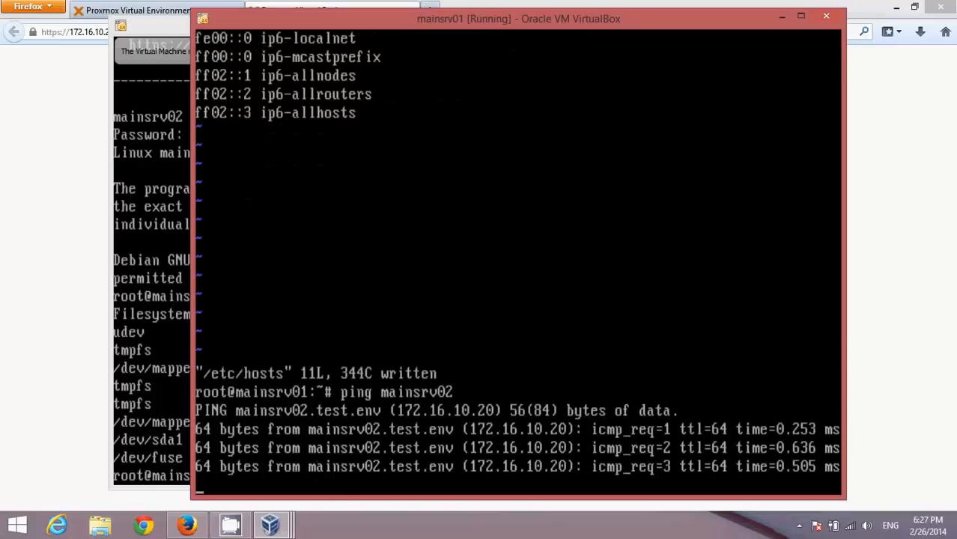
pyautogui.hotkey('ctrl', 'c')
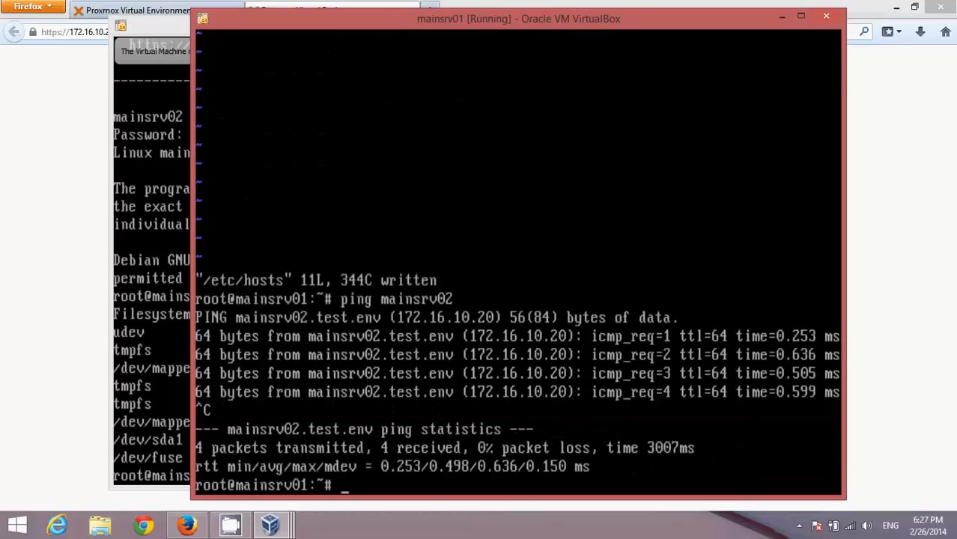
pyautogui.write('ping ')
pyautogui.write('mai')
pyautogui.write('nsrv01')
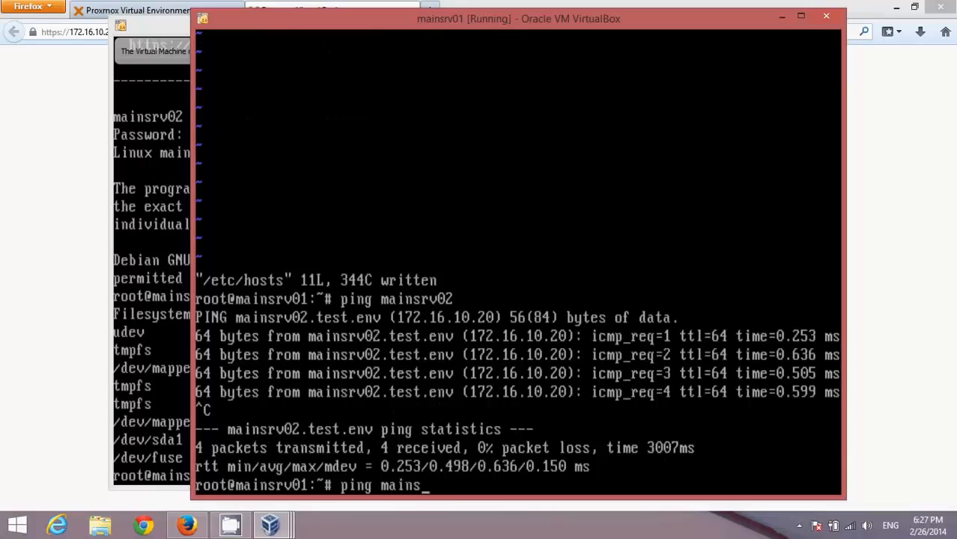
pyautogui.press('Return')
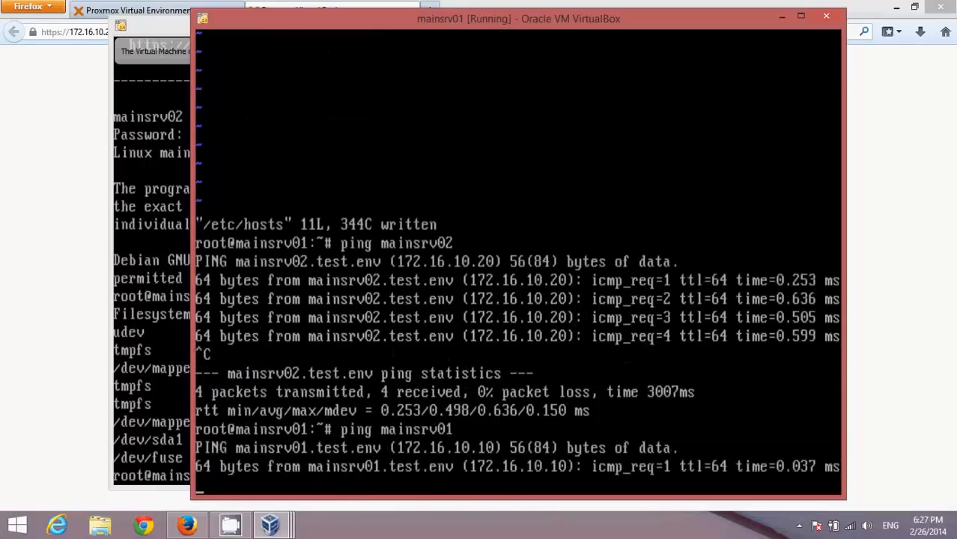
pyautogui.hotkey('ctrl', 'c')
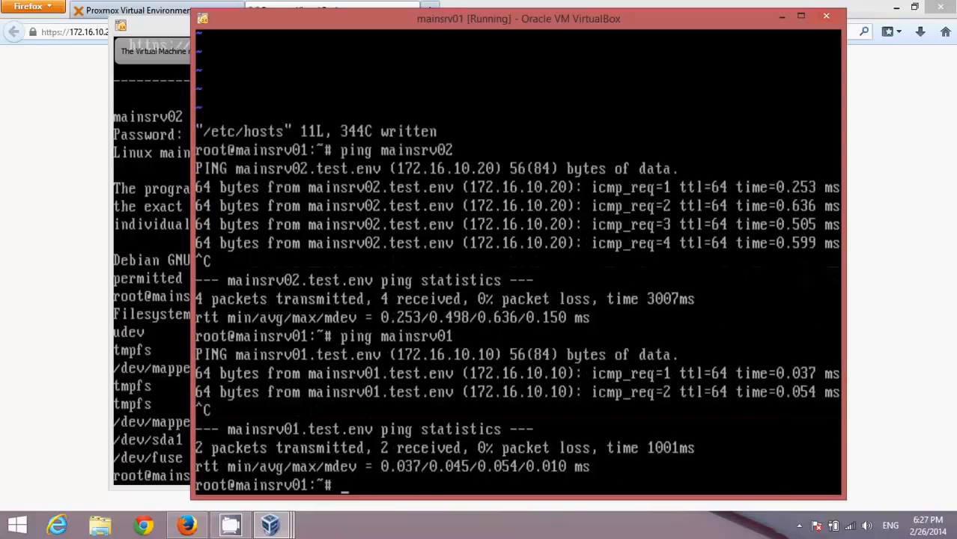
pyautogui.click(153, 26)
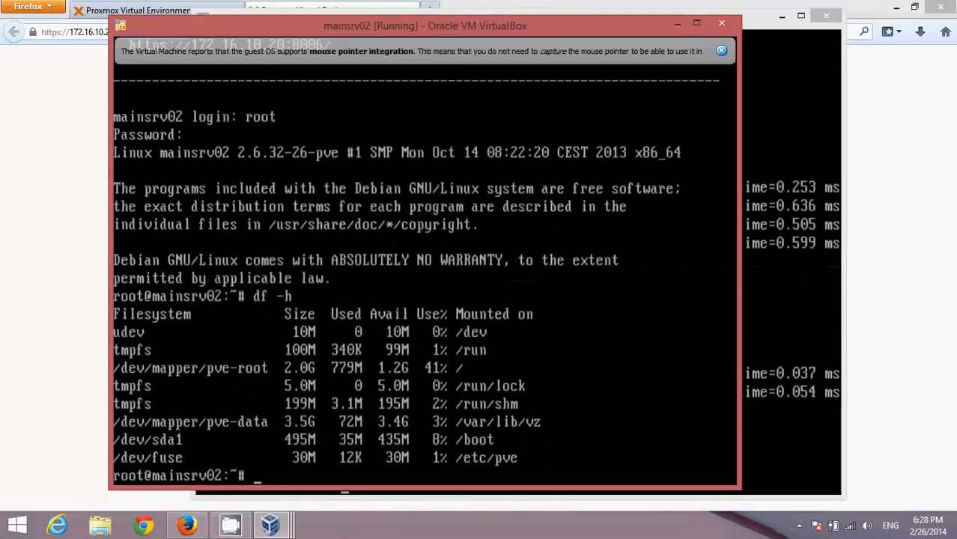
# Add '172.16.10.10 mainsrv01.test.env mainsrv01' below the mainsrv02 line in /etc/hosts using vim.tiny, then save.
pyautogui.write('vim.tiny ')
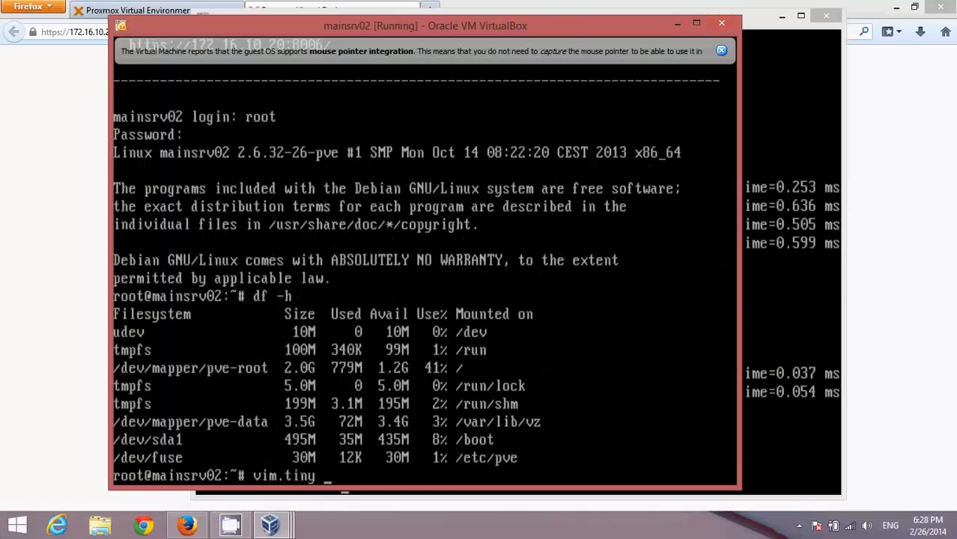
pyautogui.write('/etc/hosts')
pyautogui.press('Return')
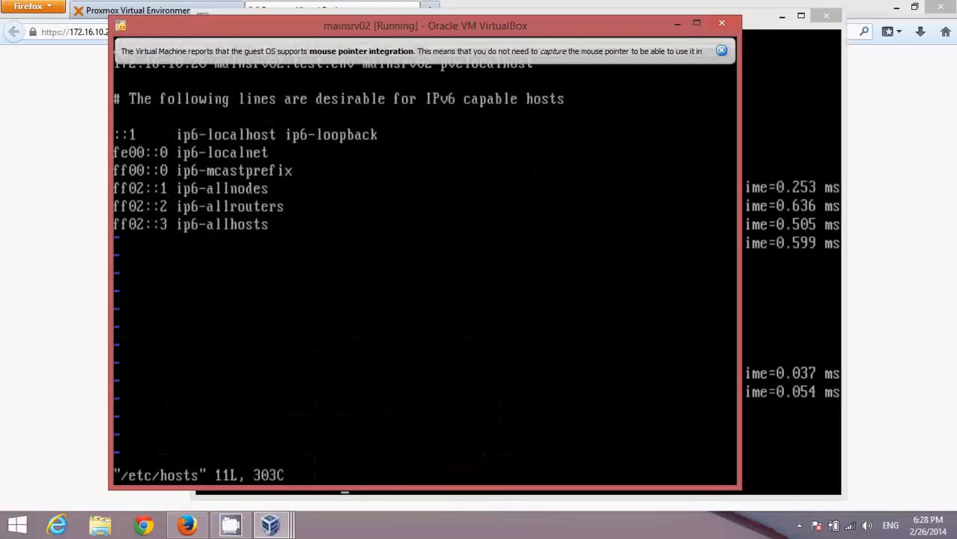
pyautogui.press('Down')
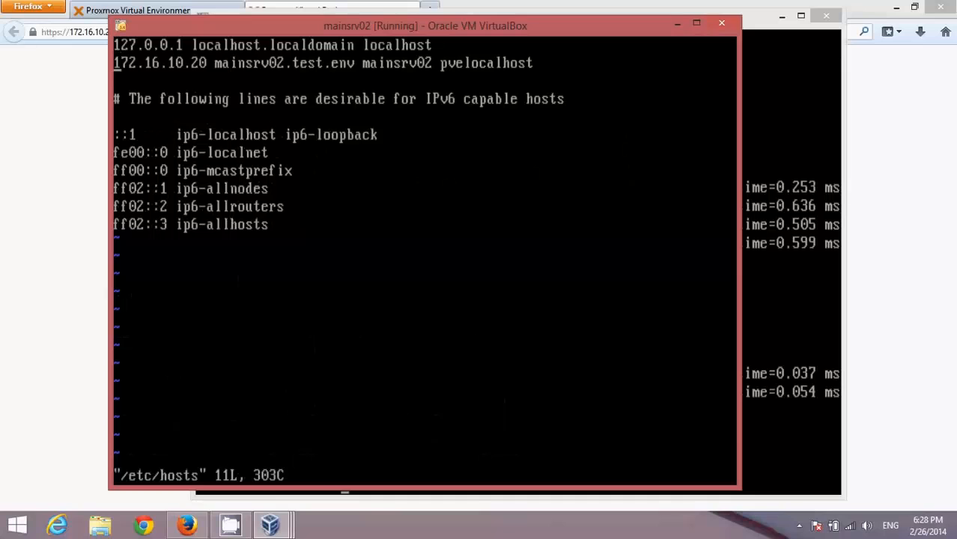
pyautogui.press('Down')
pyautogui.press('i')
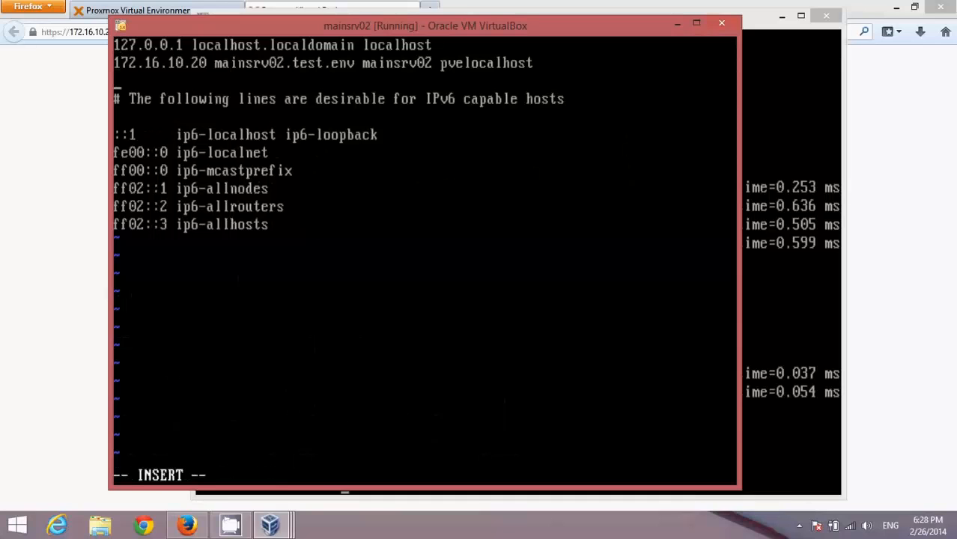
pyautogui.write('172.16')
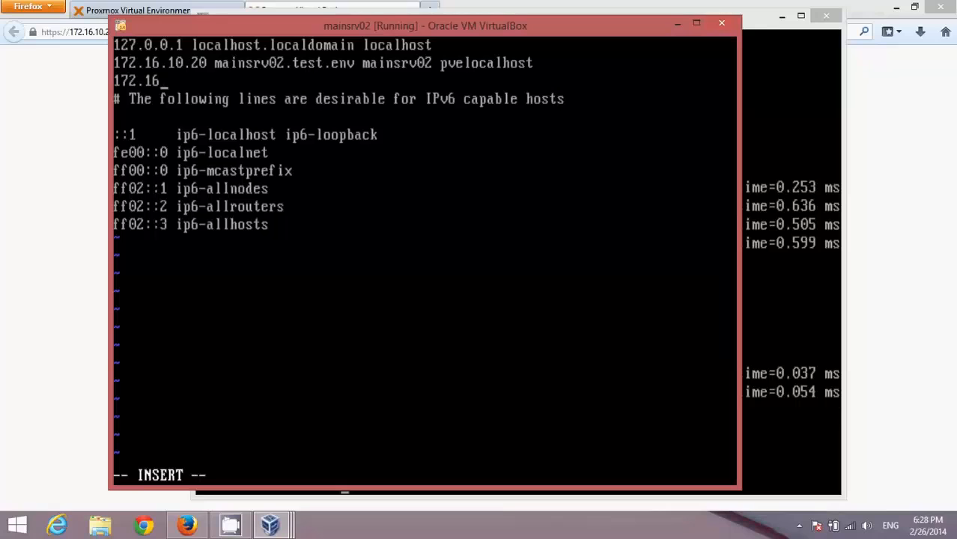
pyautogui.write('.10.10 main')
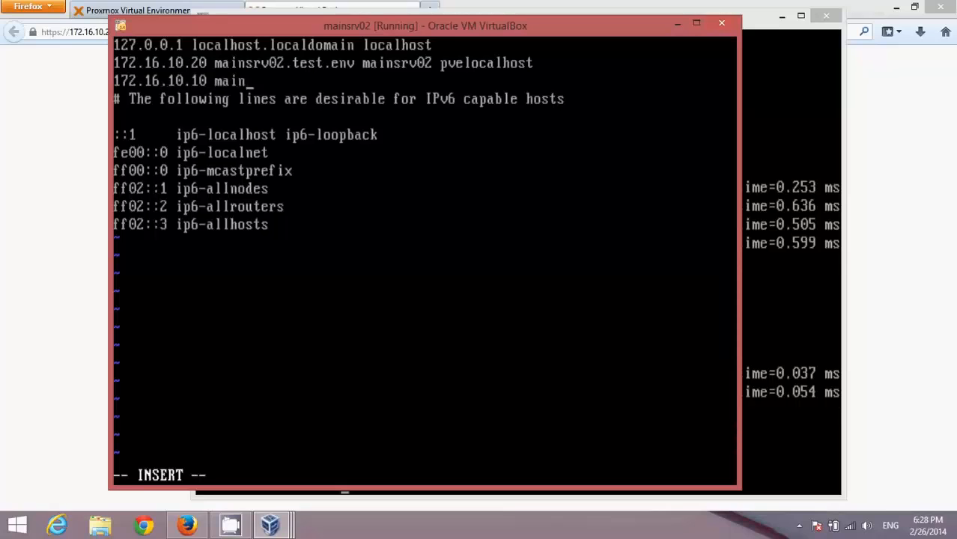
pyautogui.write('srv01.test')
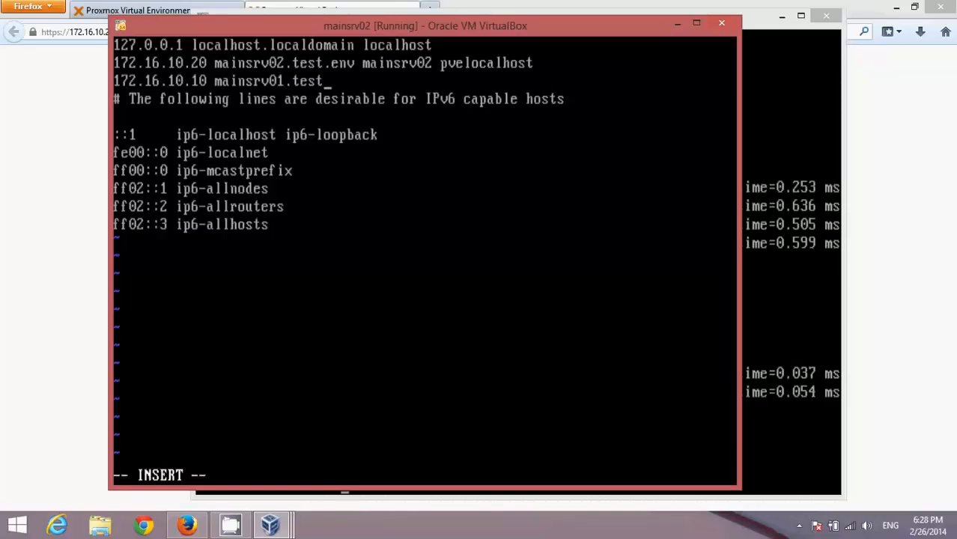
pyautogui.write('.env mainsrv0')
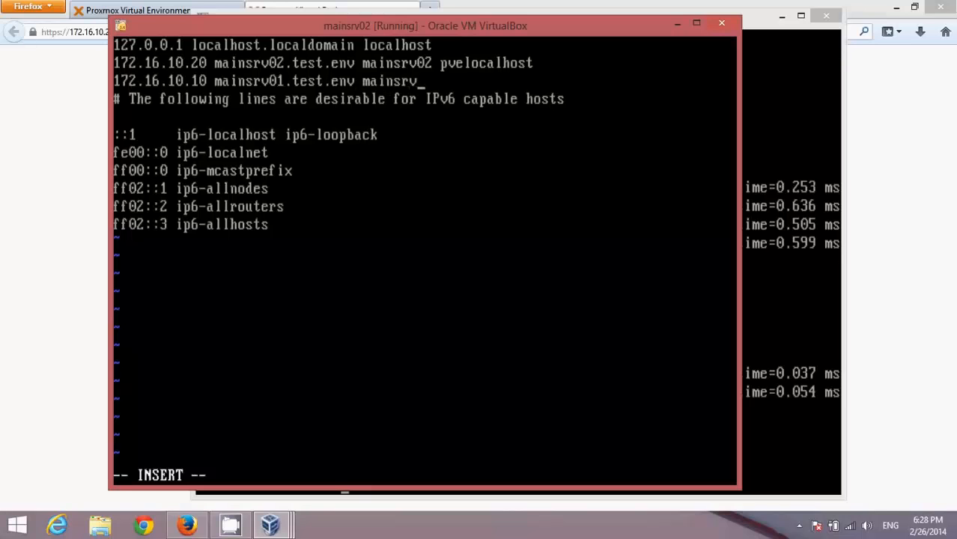
pyautogui.write('1')
pyautogui.press('Escape')
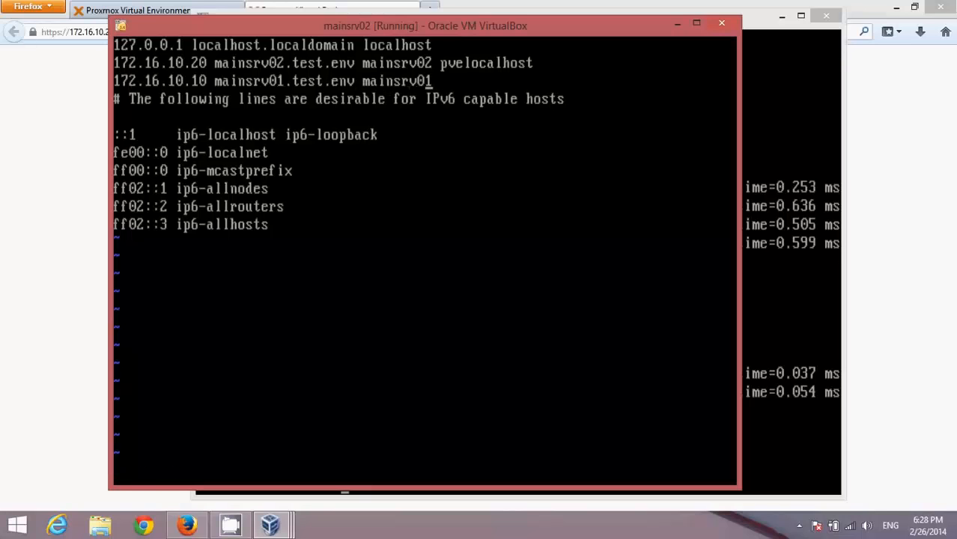
pyautogui.write(':wq')
pyautogui.press('Return')
pyautogui.write('ping ')
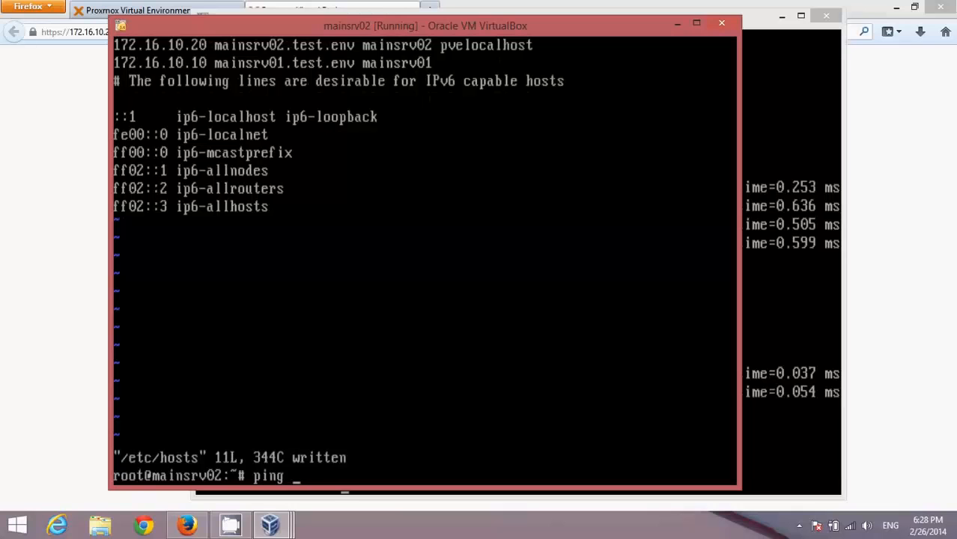
pyautogui.write('mainsrv01')
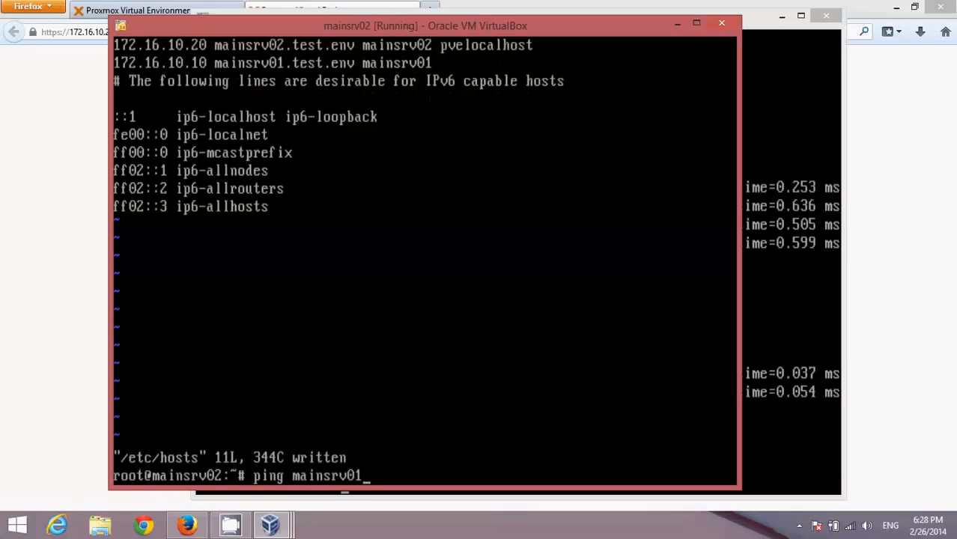
# Ping mainsrv01 (172.16.10.10) and mainsrv02 (172.16.10.20), both replying with 0% packet loss.
pyautogui.press('Return')
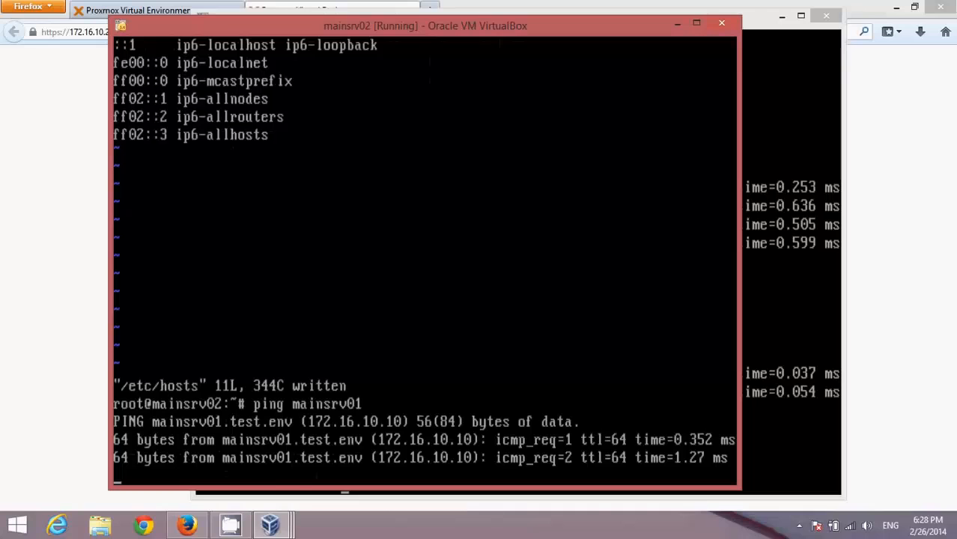
pyautogui.hotkey('ctrl', 'c')
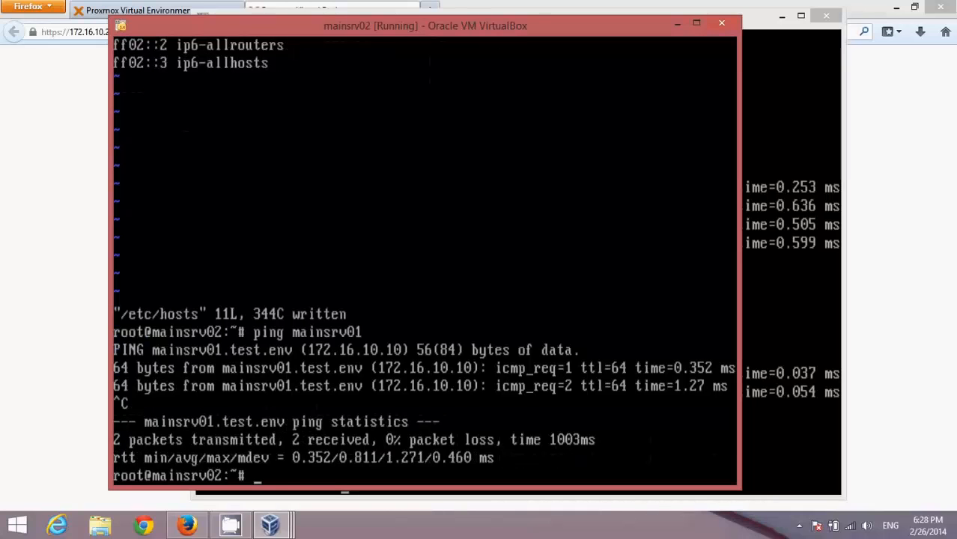
pyautogui.write('ping mainsr')
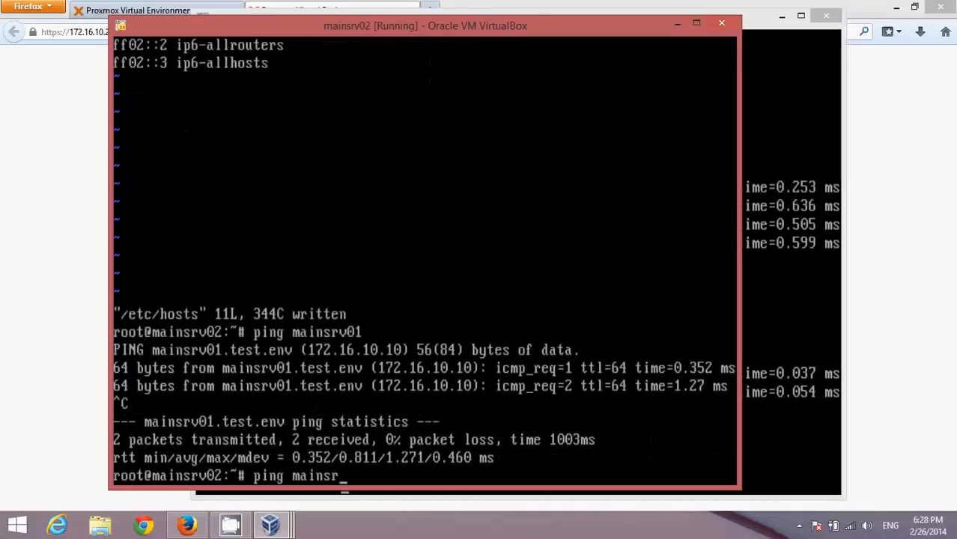
pyautogui.write('v02')
pyautogui.press('Return')
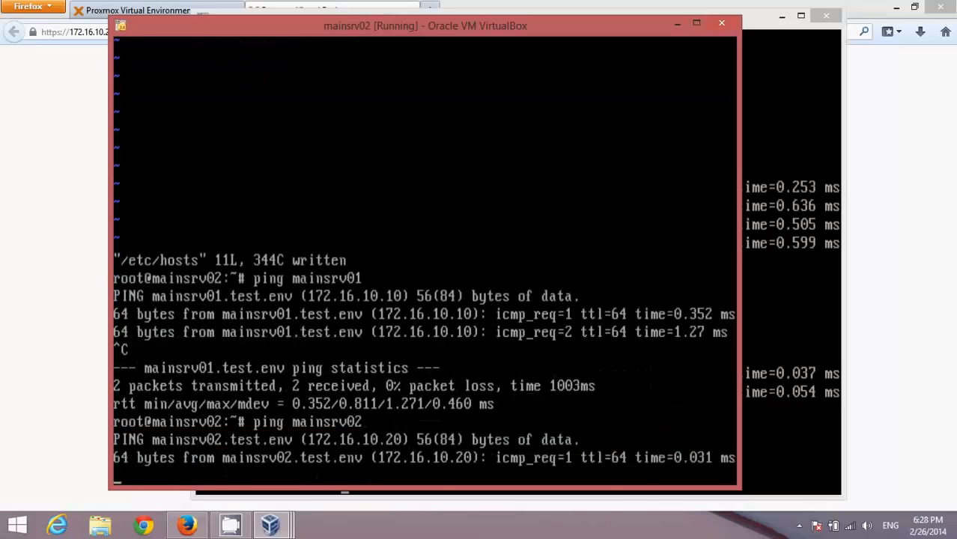
pyautogui.hotkey('ctrl', 'c')
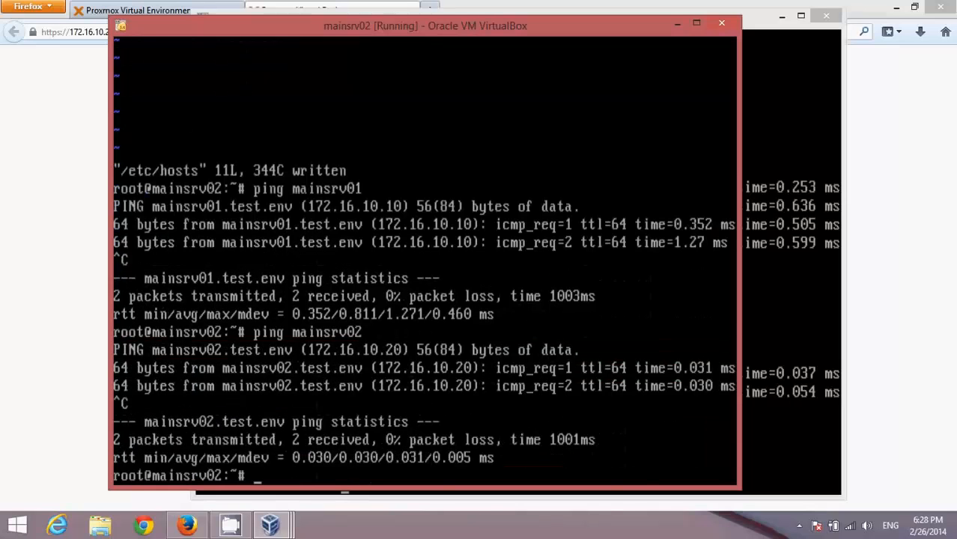